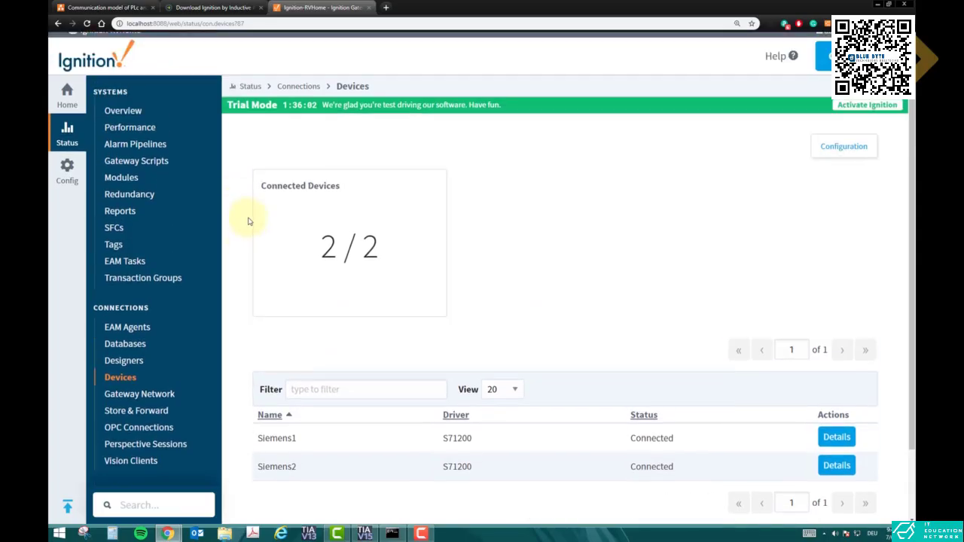
# Open the gateway's status overview and examine the architecture, system and connection information.
pyautogui.click(65, 117)
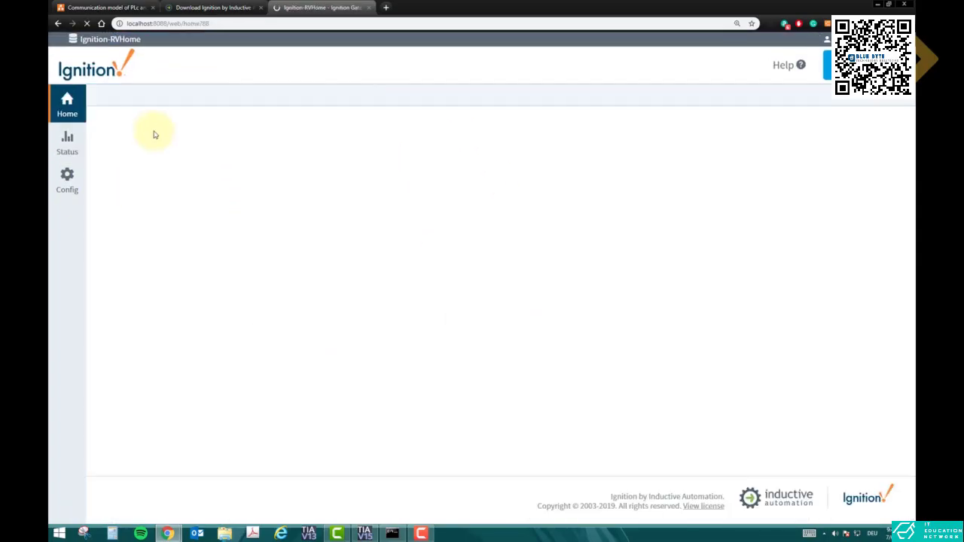
pyautogui.click(67, 143)
pyautogui.scroll(-3, 424, 252)
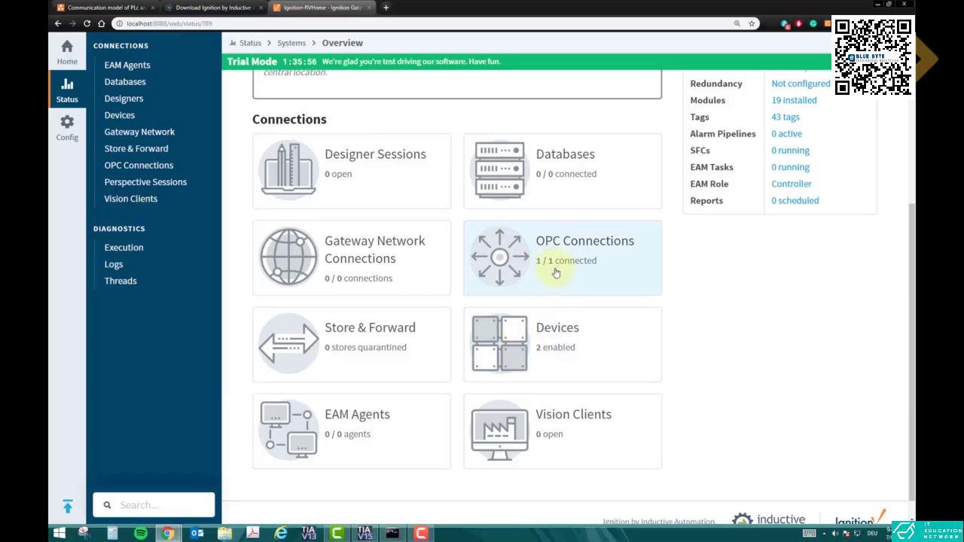
pyautogui.scroll(4, 557, 272)
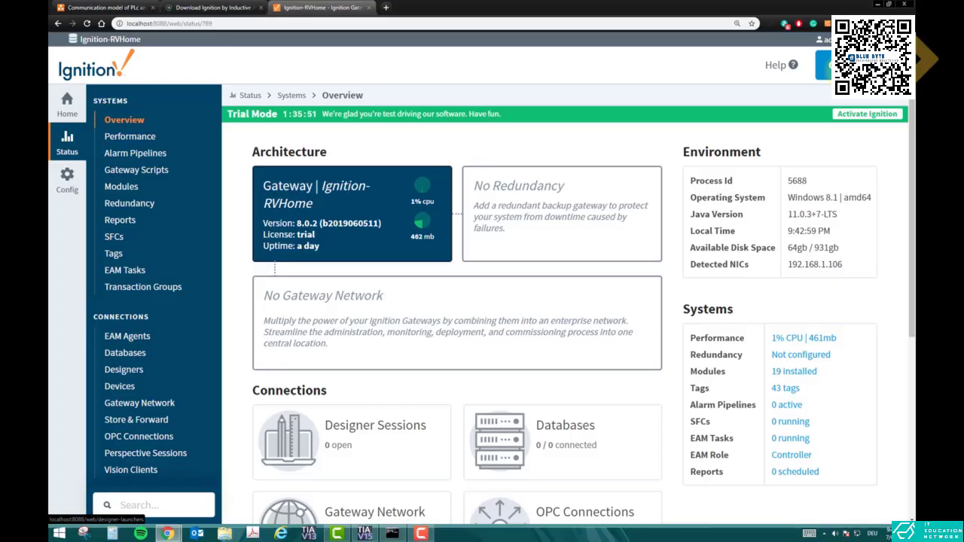
# Download the Designer Launcher for Windows and install it with a desktop shortcut, launching it when setup finishes.
pyautogui.click(851, 65)
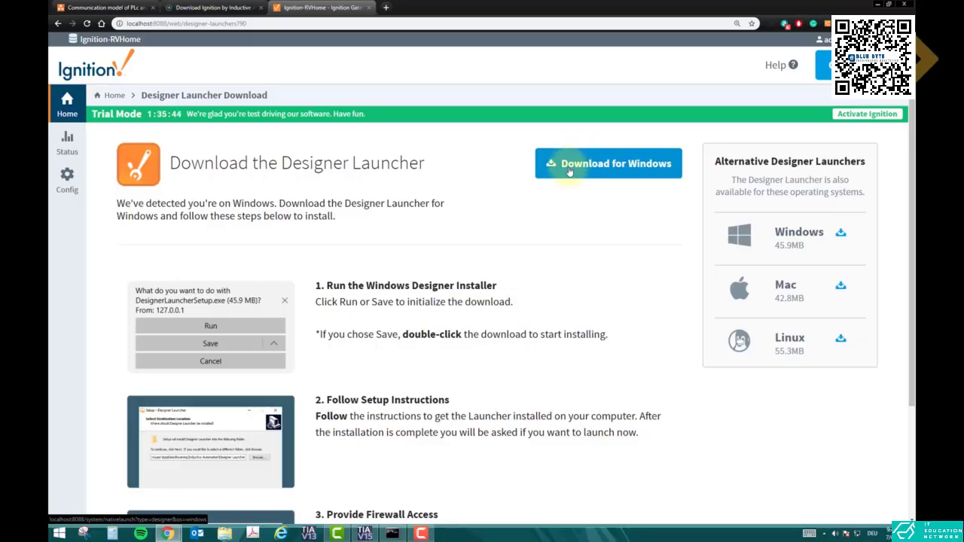
pyautogui.click(569, 169)
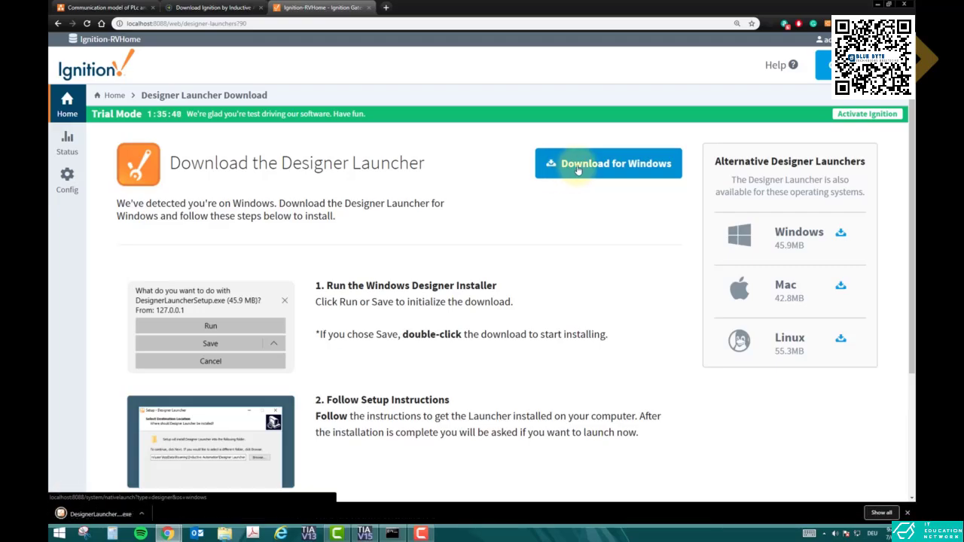
pyautogui.click(113, 516)
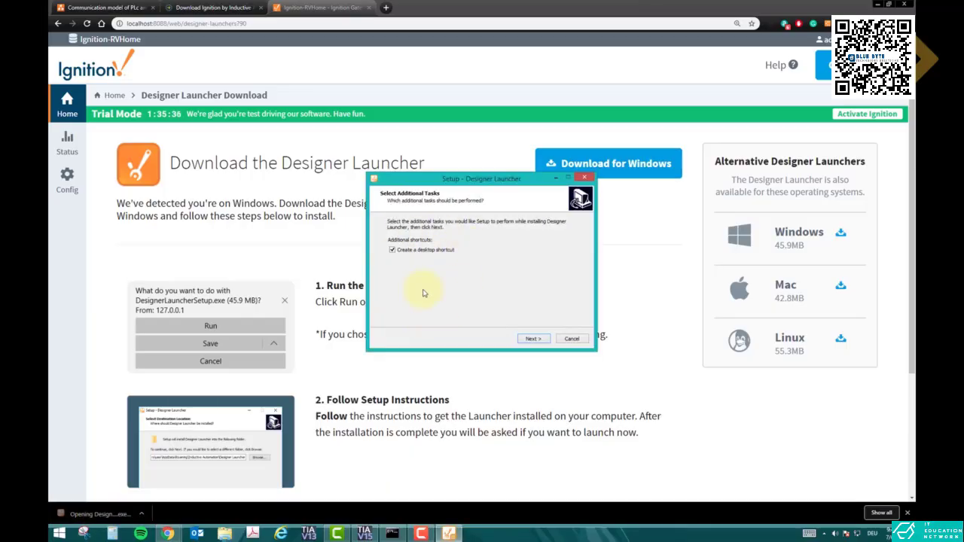
pyautogui.click(534, 338)
pyautogui.click(532, 338)
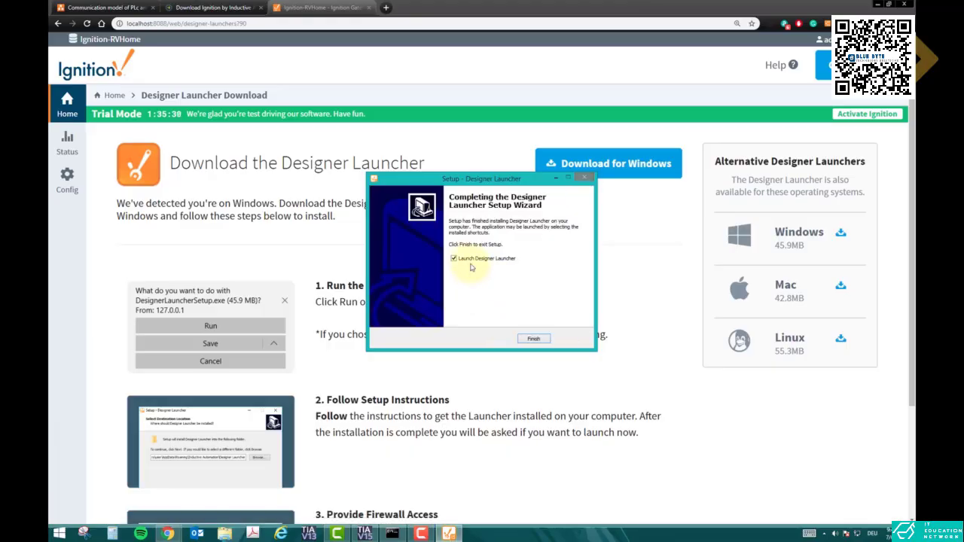
pyautogui.click(532, 338)
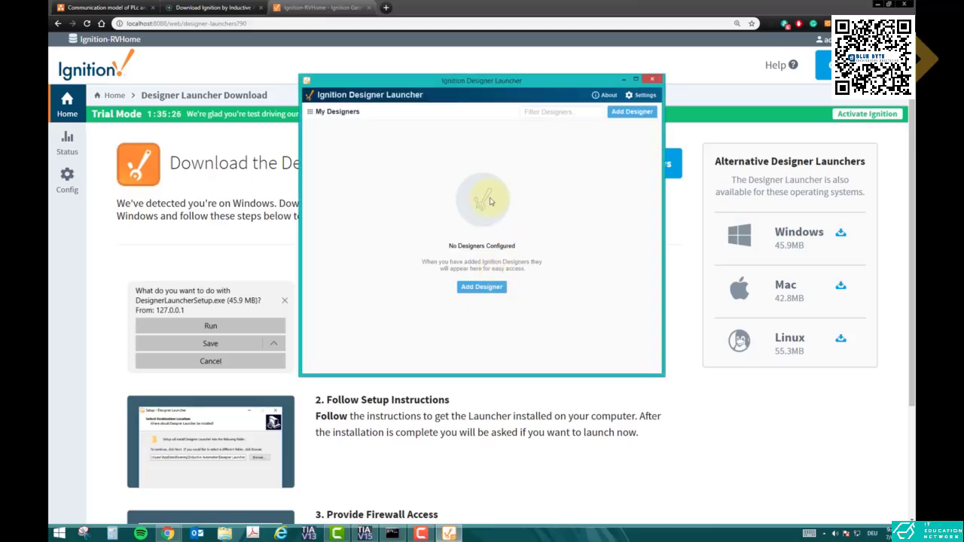
pyautogui.click(482, 287)
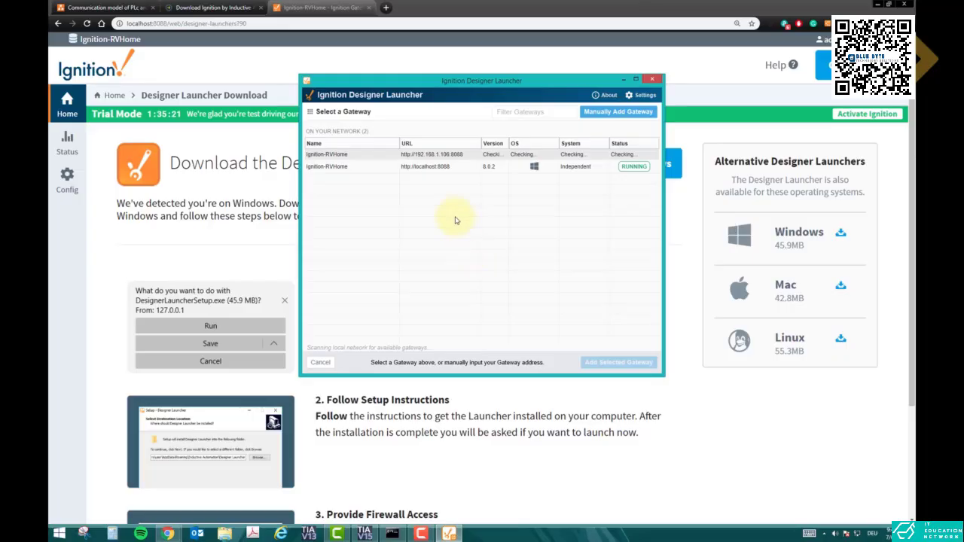
pyautogui.click(437, 159)
pyautogui.click(439, 169)
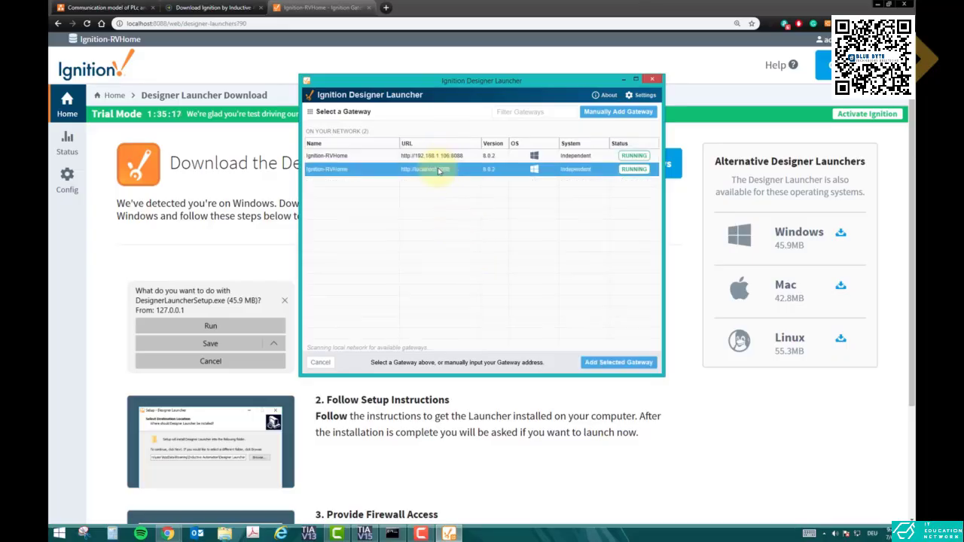
pyautogui.click(440, 158)
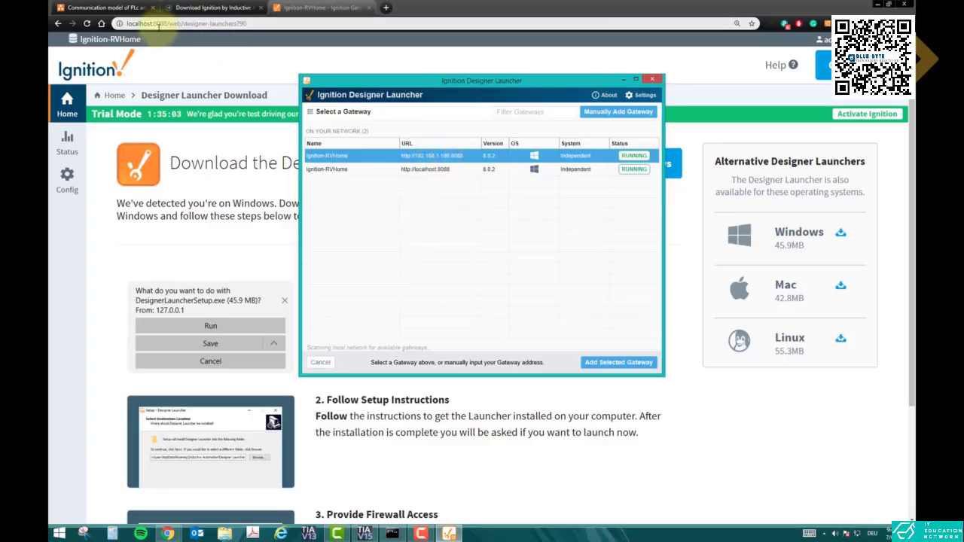
pyautogui.click(290, 9)
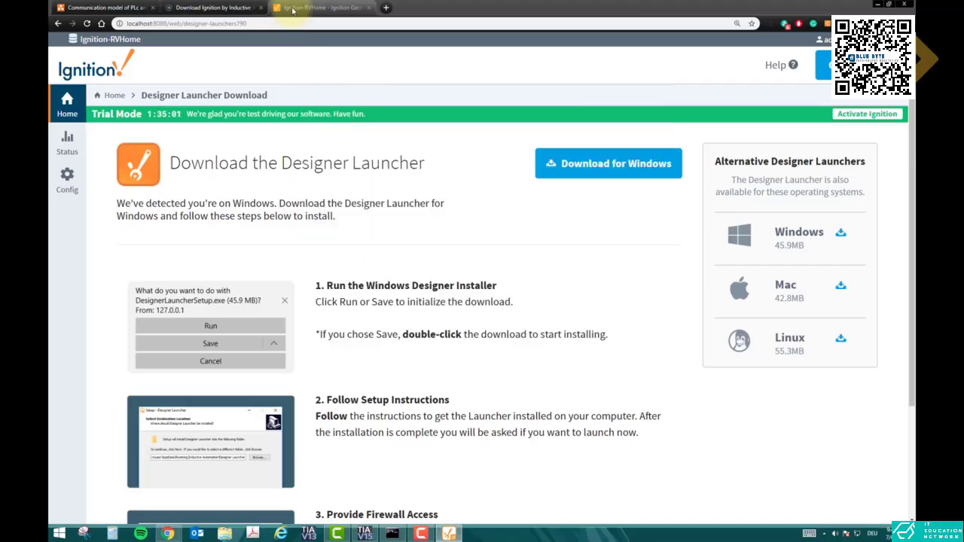
pyautogui.moveTo(167, 24); pyautogui.dragTo(118, 24)
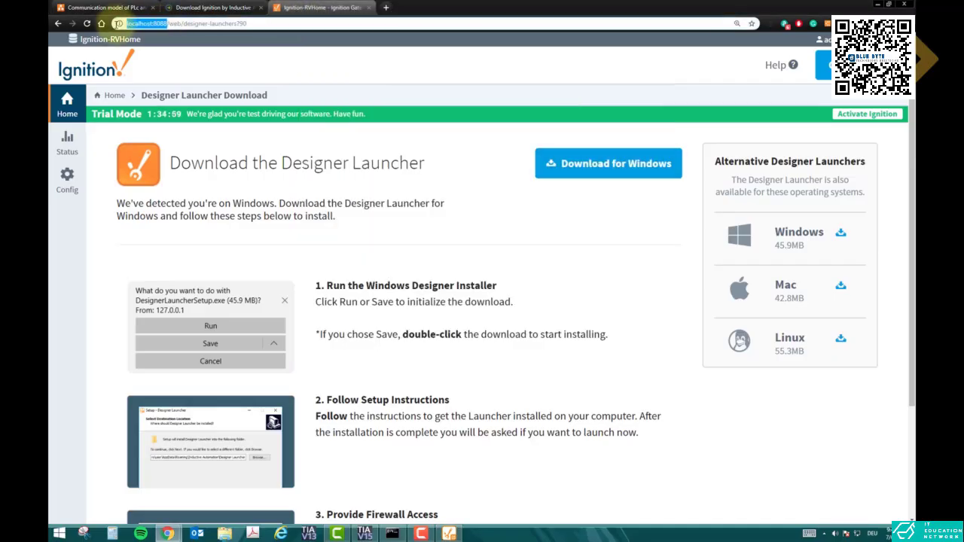
pyautogui.hotkey('ctrl', 'c')
pyautogui.click(386, 7)
pyautogui.hotkey('ctrl', 'v')
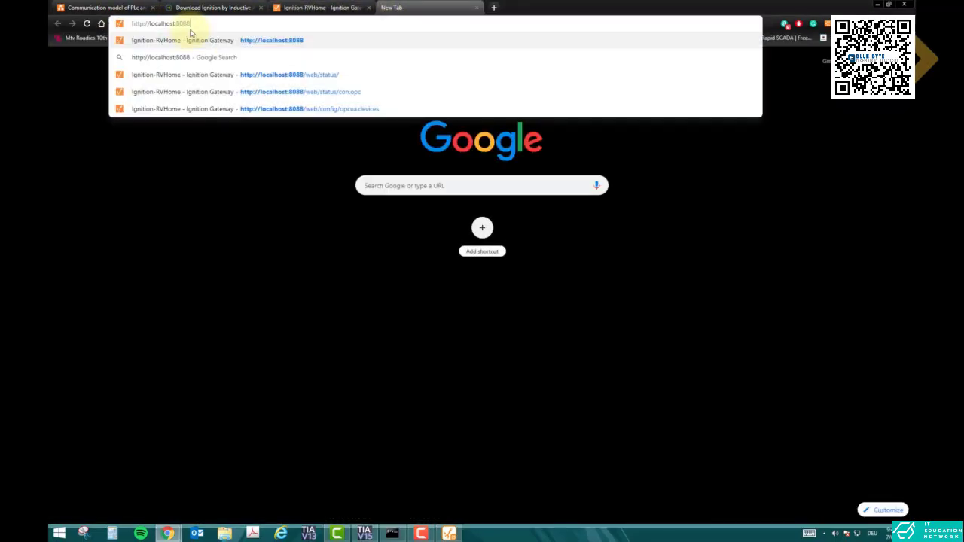
pyautogui.moveTo(174, 25); pyautogui.dragTo(150, 24)
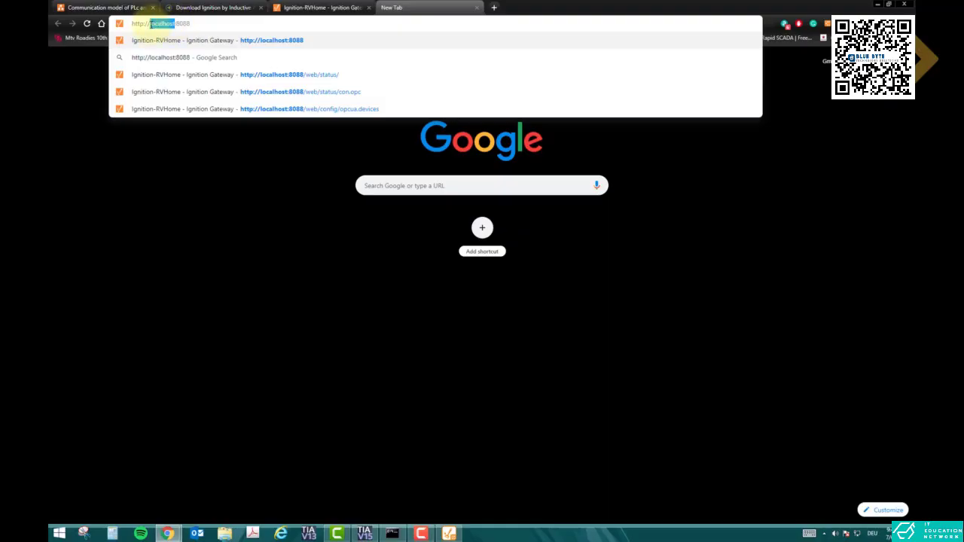
pyautogui.write('192.168')
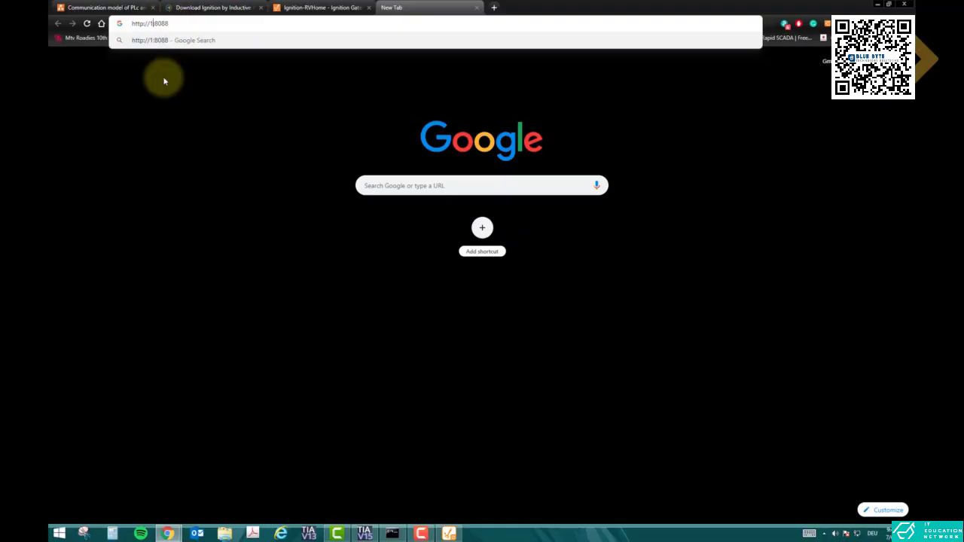
pyautogui.write('.1.10')
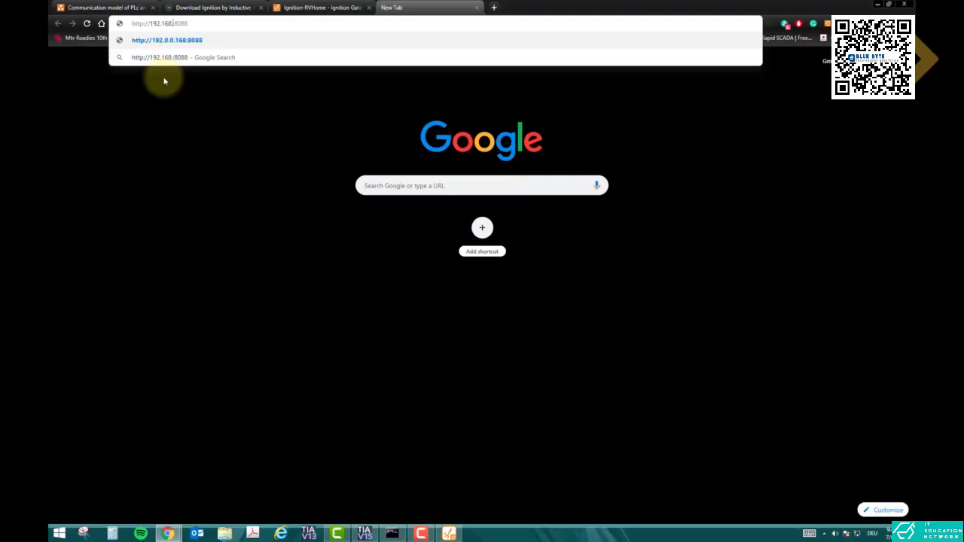
pyautogui.write('6')
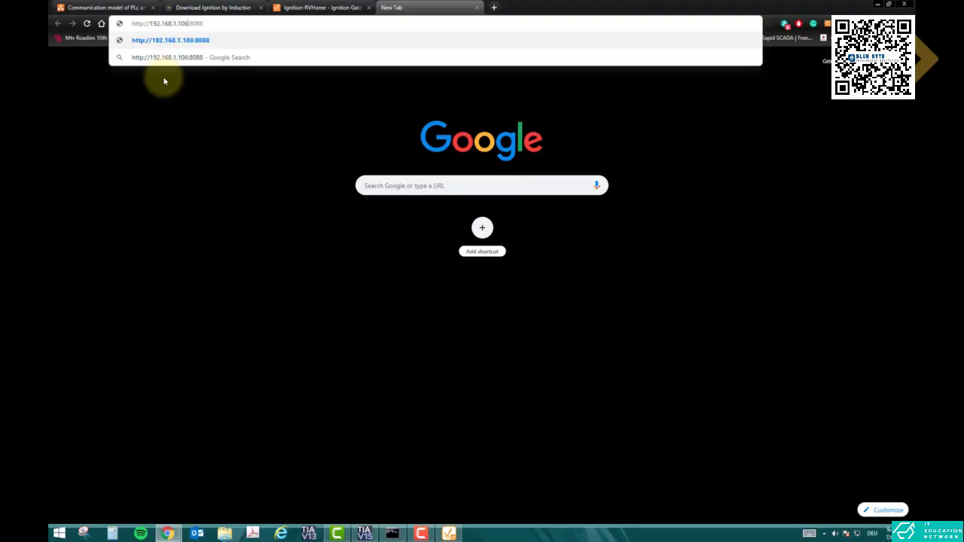
pyautogui.press('Return')
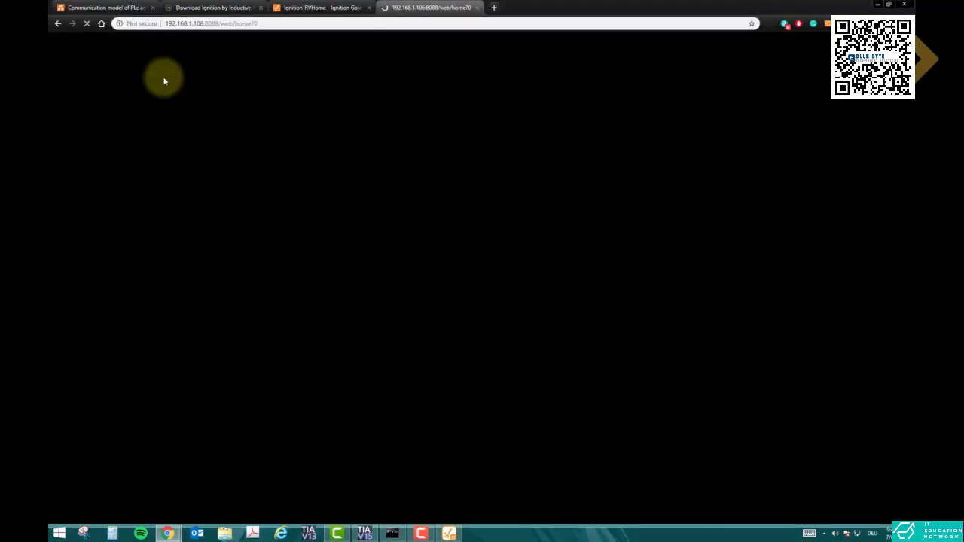
# Compare the localhost gateway page with the one opened by IP address, and close the IP address tab.
pyautogui.click(301, 7)
pyautogui.click(218, 7)
pyautogui.click(293, 6)
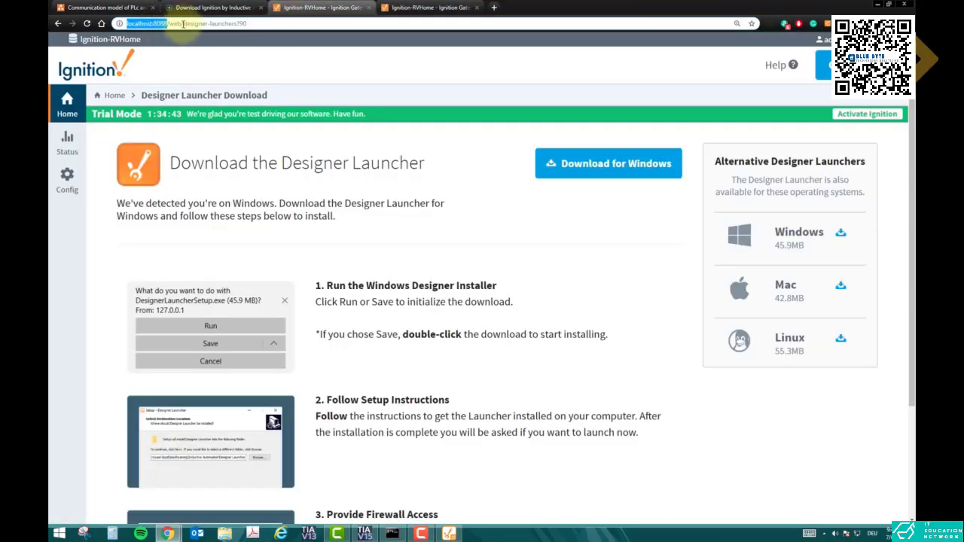
pyautogui.hotkey('ctrl', 'Tab')
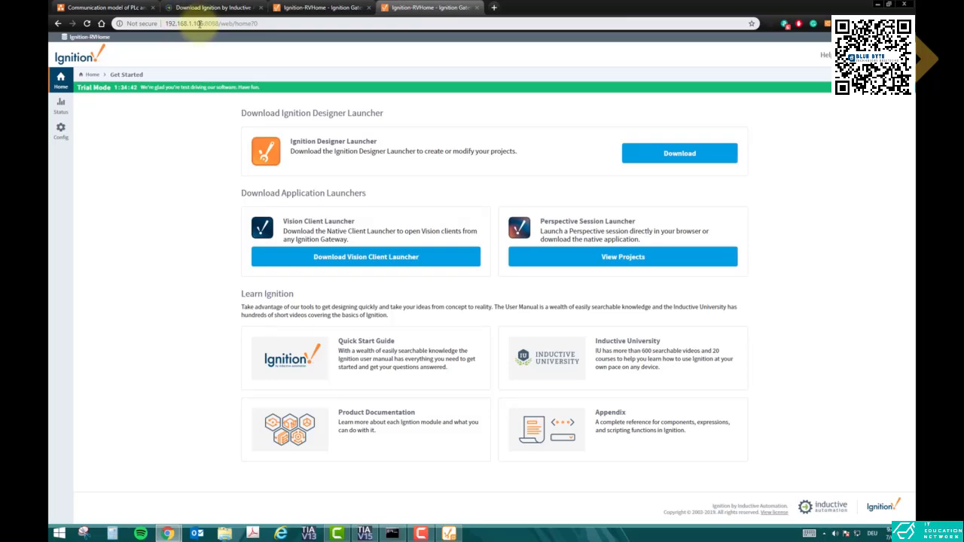
pyautogui.click(301, 7)
pyautogui.click(472, 11)
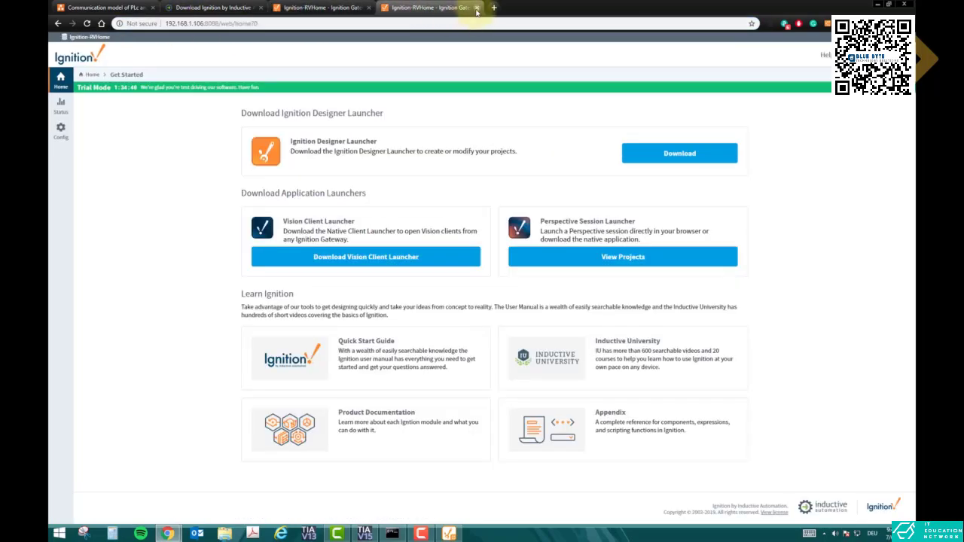
pyautogui.click(476, 8)
pyautogui.click(448, 533)
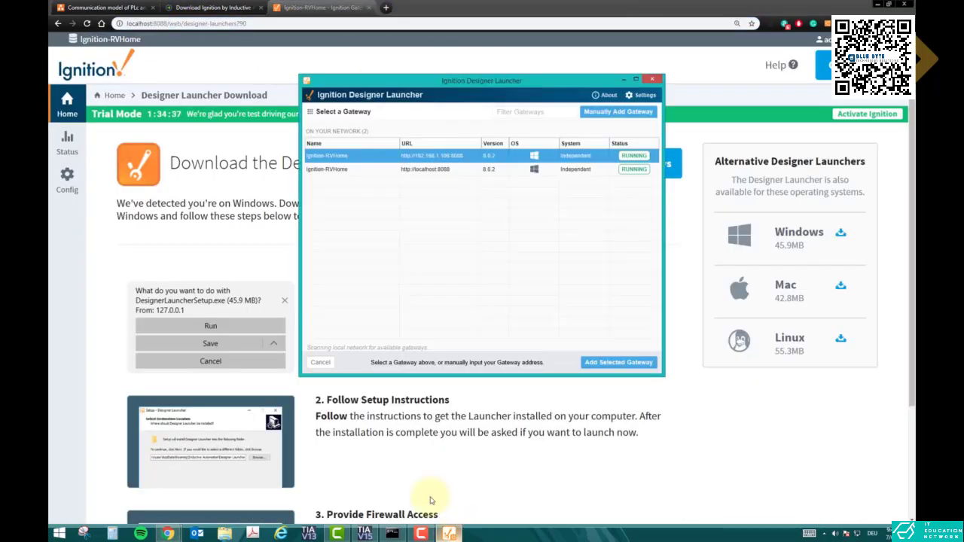
pyautogui.click(434, 168)
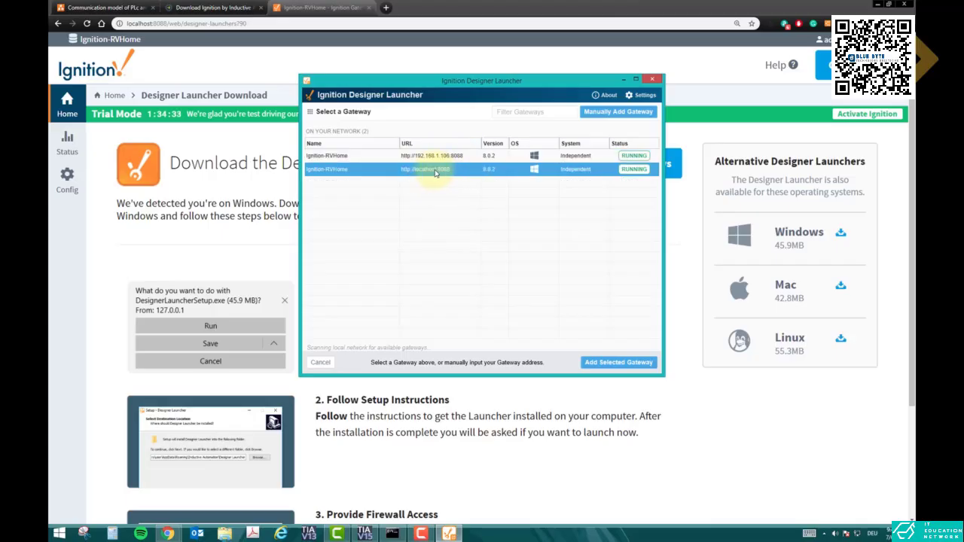
pyautogui.click(435, 156)
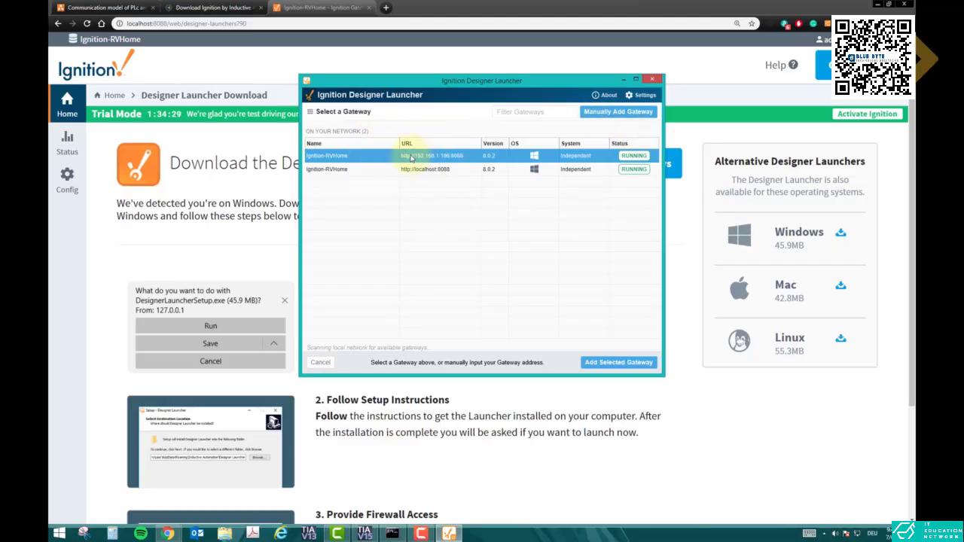
pyautogui.click(616, 365)
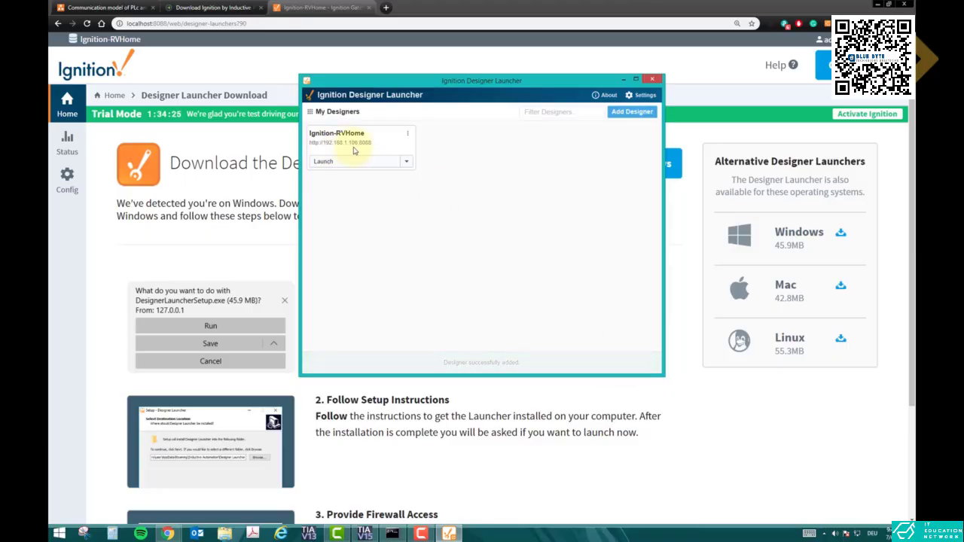
# Launch the Ignition-RVHome designer and log in as admin with the account password.
pyautogui.click(367, 165)
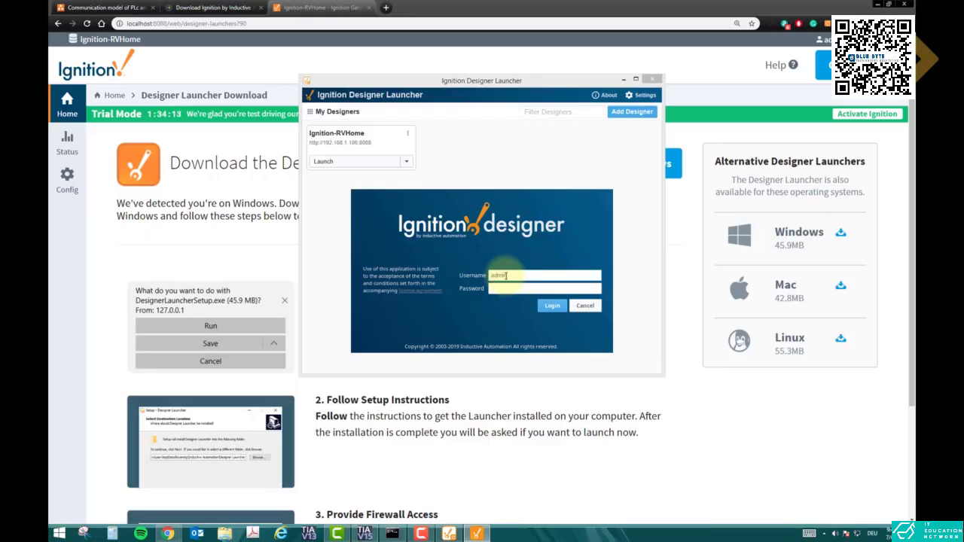
pyautogui.click(520, 290)
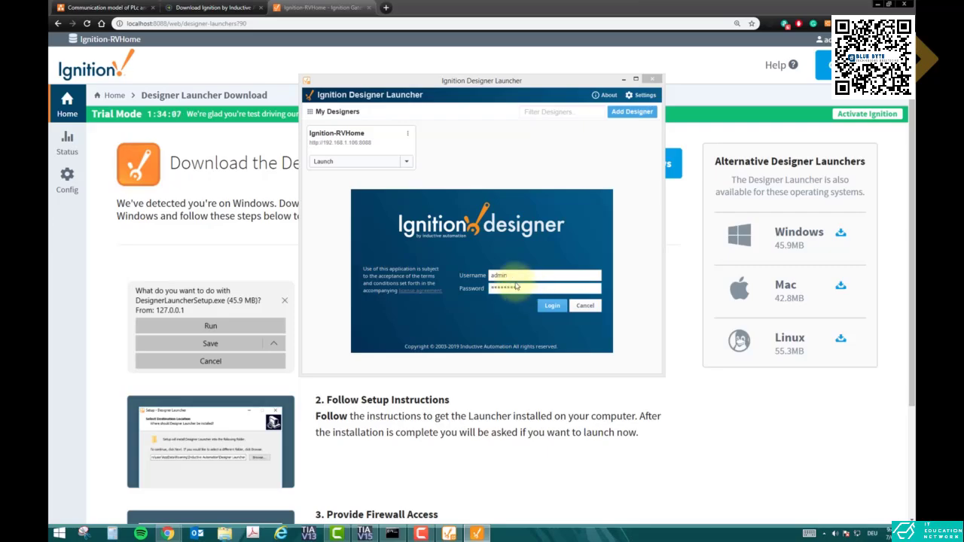
pyautogui.click(547, 307)
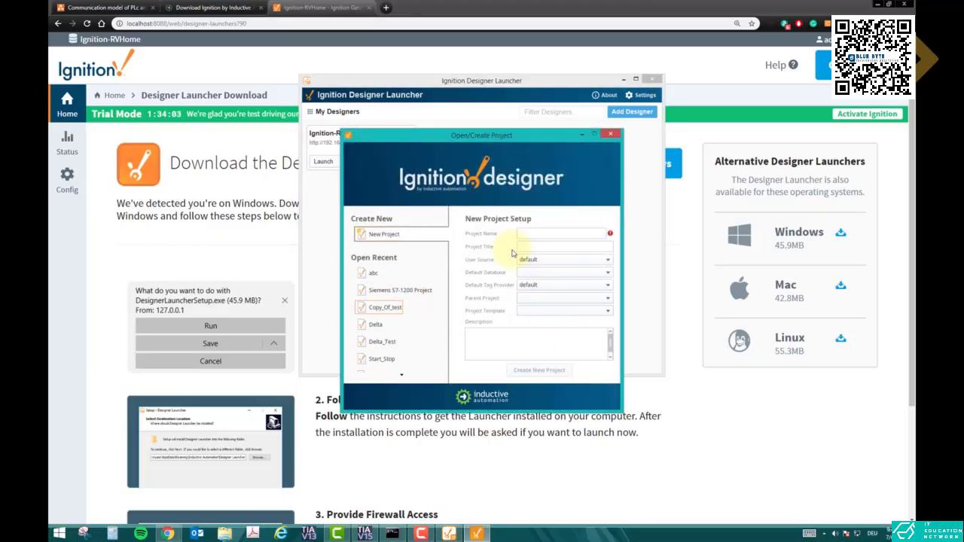
# Create a new project named Ignition_1 with the title "Communication with Siemens PLCs", leaving the other settings at their defaults.
pyautogui.click(542, 235)
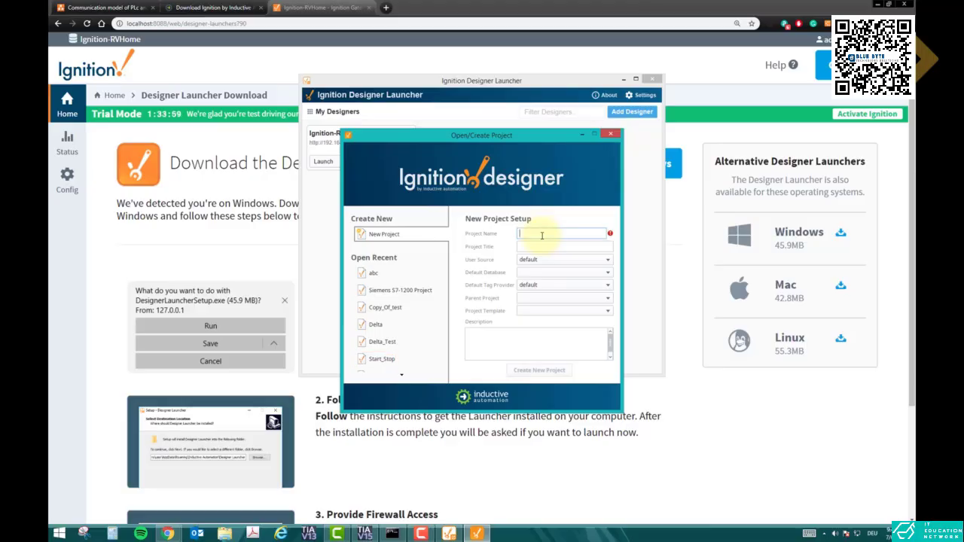
pyautogui.write('Ignition_1')
pyautogui.click(556, 247)
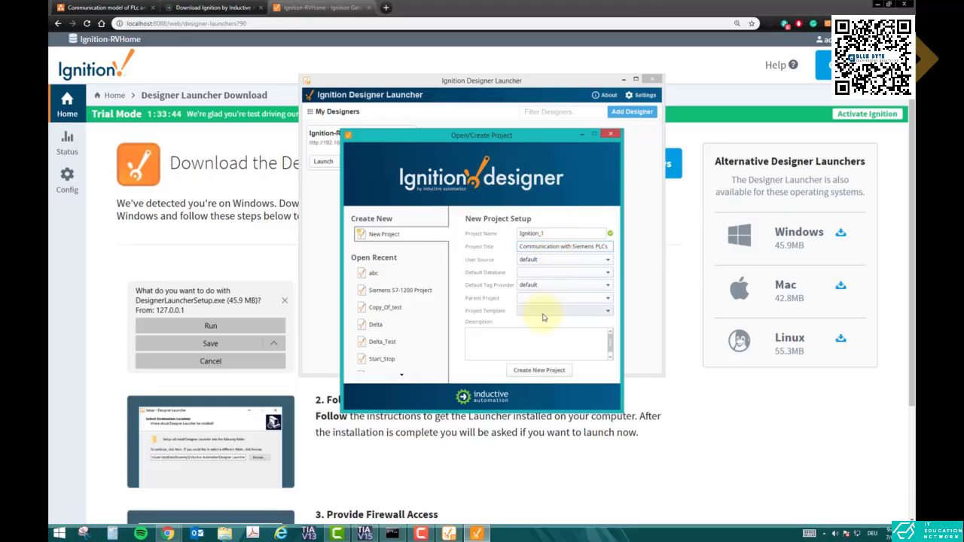
pyautogui.click(538, 370)
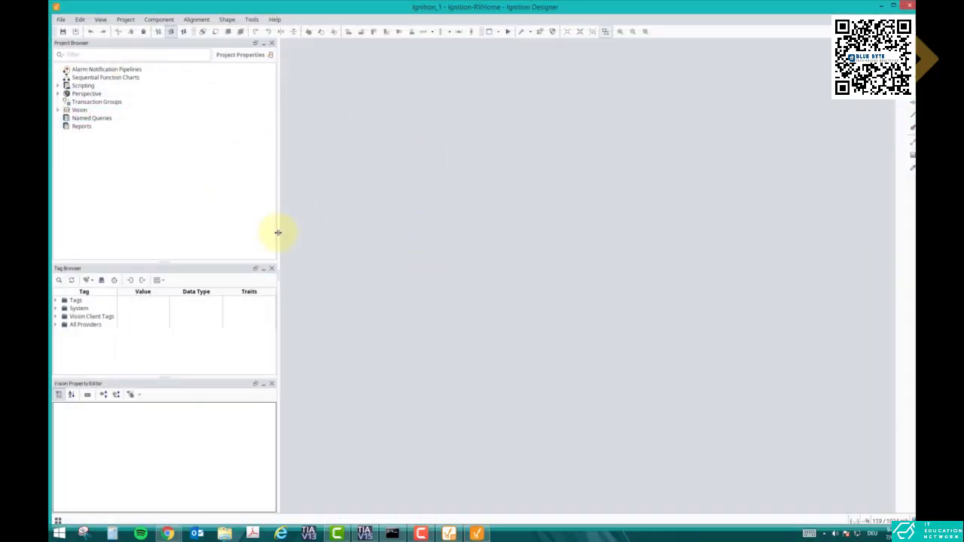
# Narrow the side panels and create a Vision main window with the name Main Window in the project.
pyautogui.moveTo(278, 232); pyautogui.dragTo(172, 233)
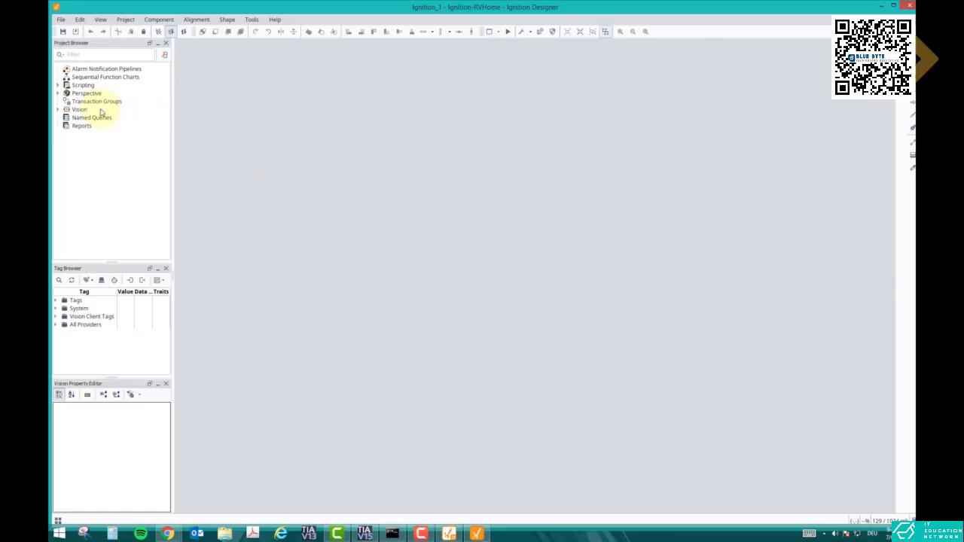
pyautogui.click(73, 111)
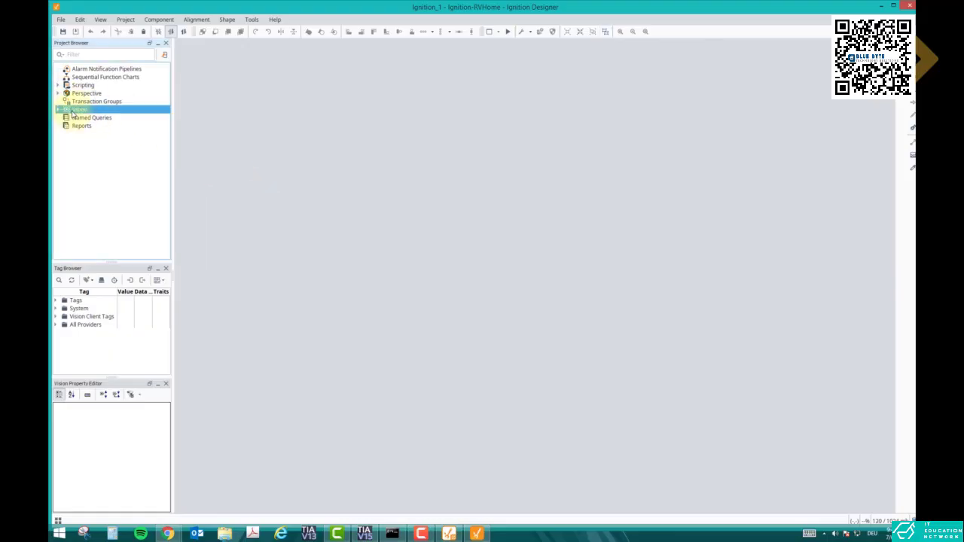
pyautogui.doubleClick(72, 112)
pyautogui.click(88, 126)
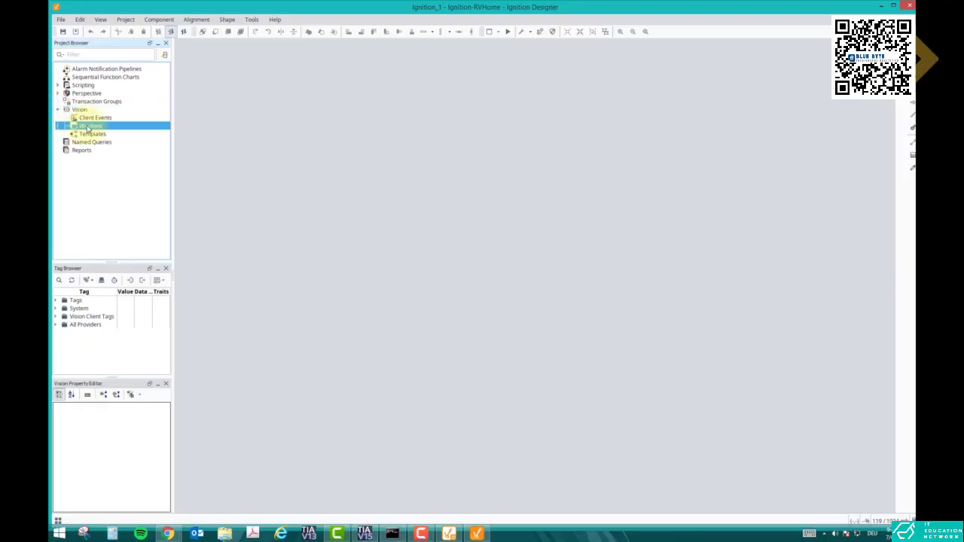
pyautogui.rightClick(88, 128)
pyautogui.click(103, 132)
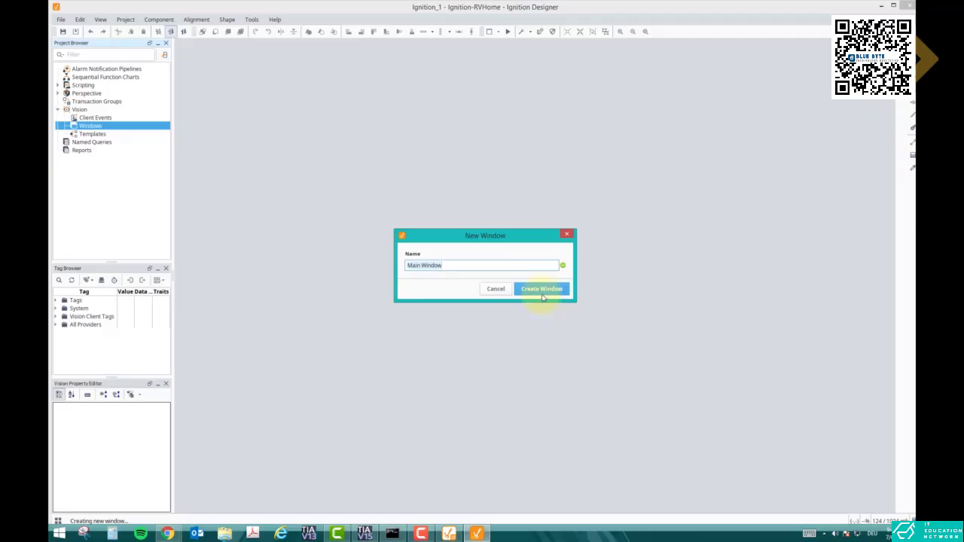
pyautogui.click(542, 296)
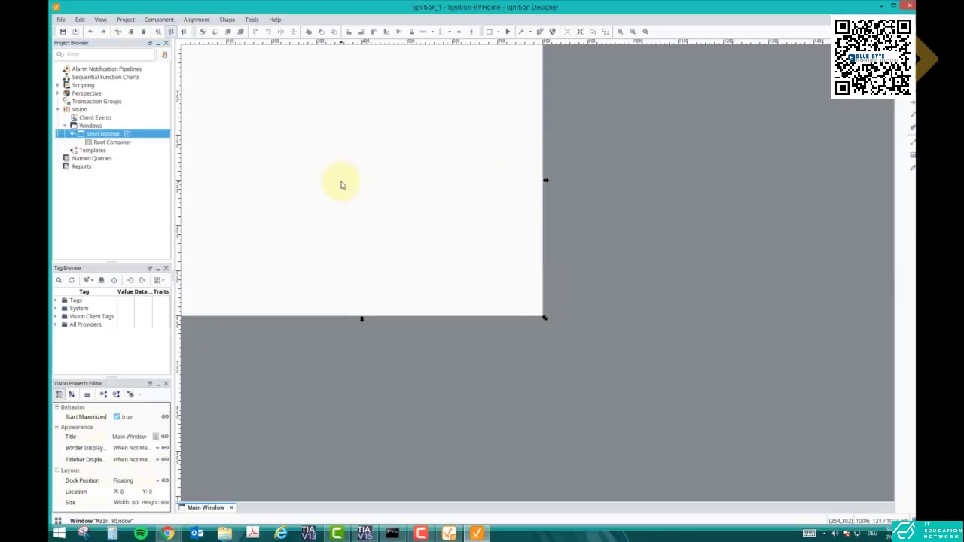
pyautogui.click(341, 185)
pyautogui.scroll(2, 337, 186)
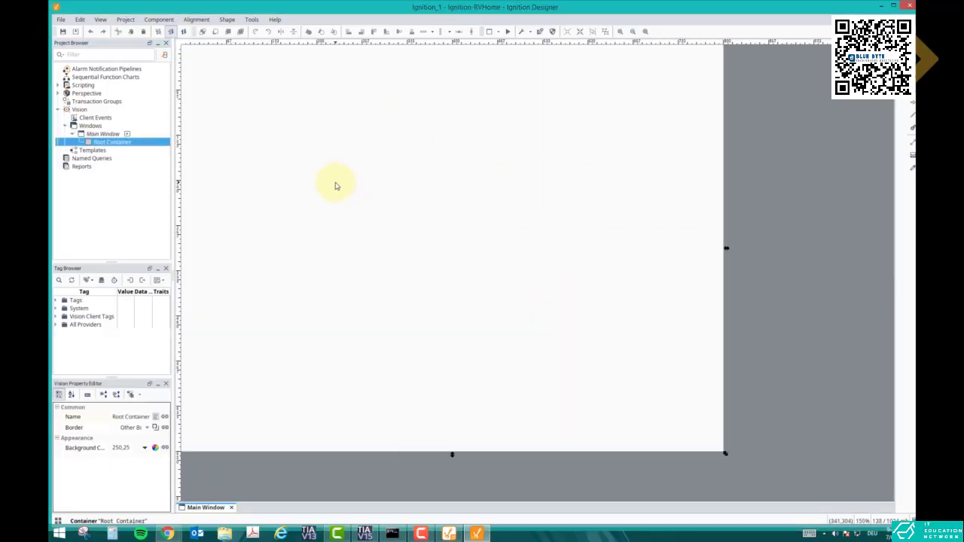
pyautogui.scroll(1, 339, 195)
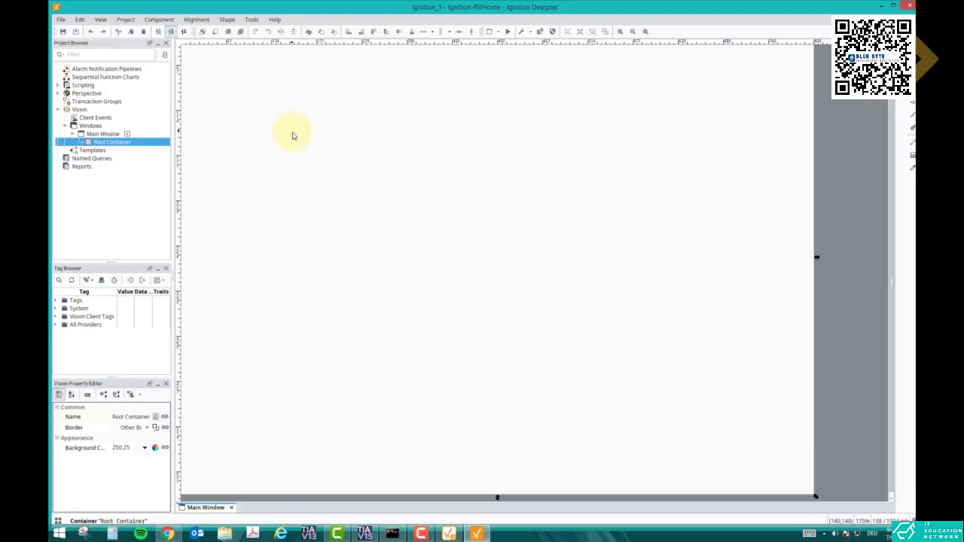
# Examine the folders inside the Siemens folder of the tag tree, and collapse that folder.
pyautogui.click(55, 301)
pyautogui.click(76, 317)
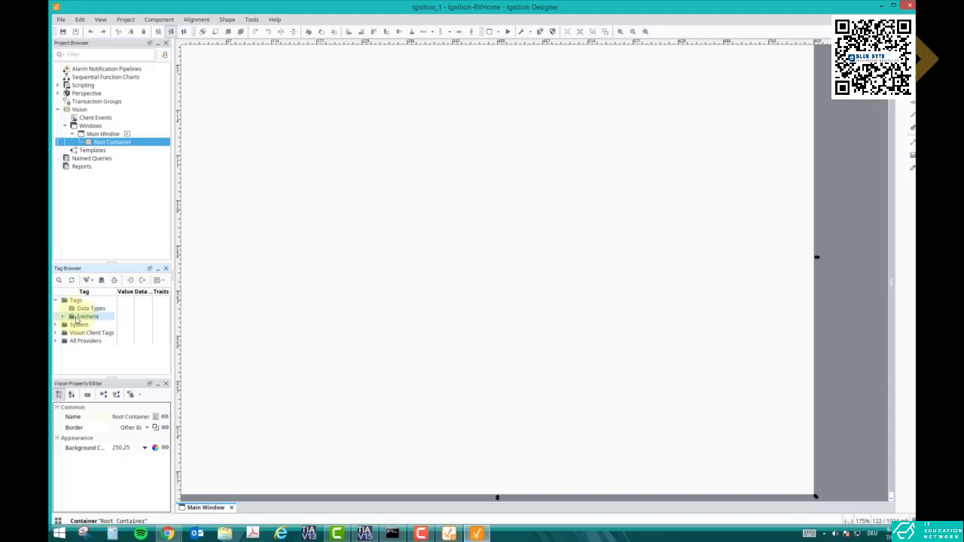
pyautogui.click(64, 318)
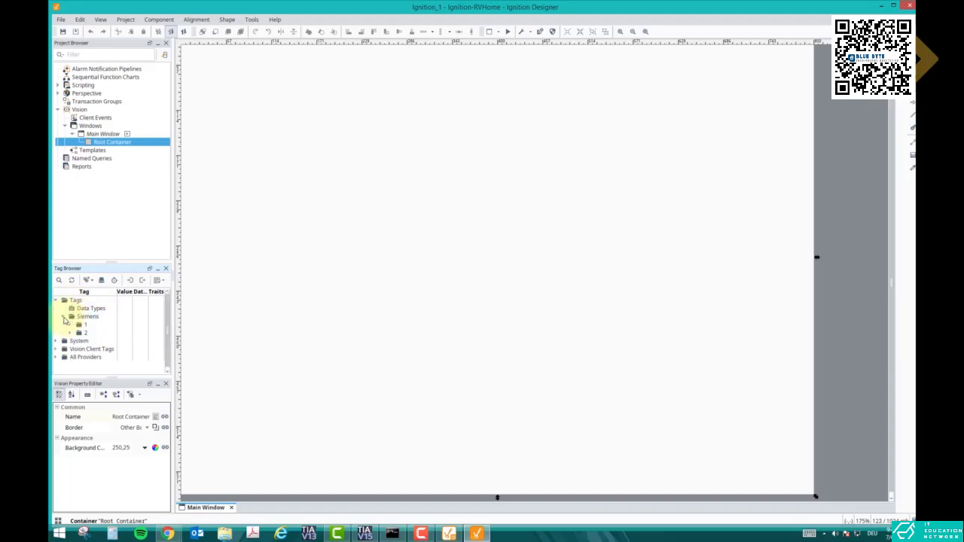
pyautogui.click(84, 325)
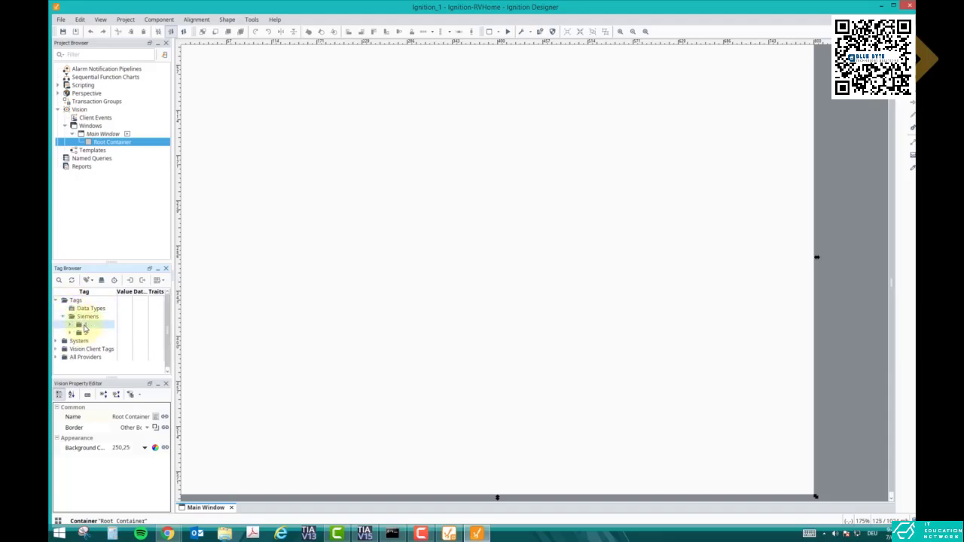
pyautogui.click(85, 327)
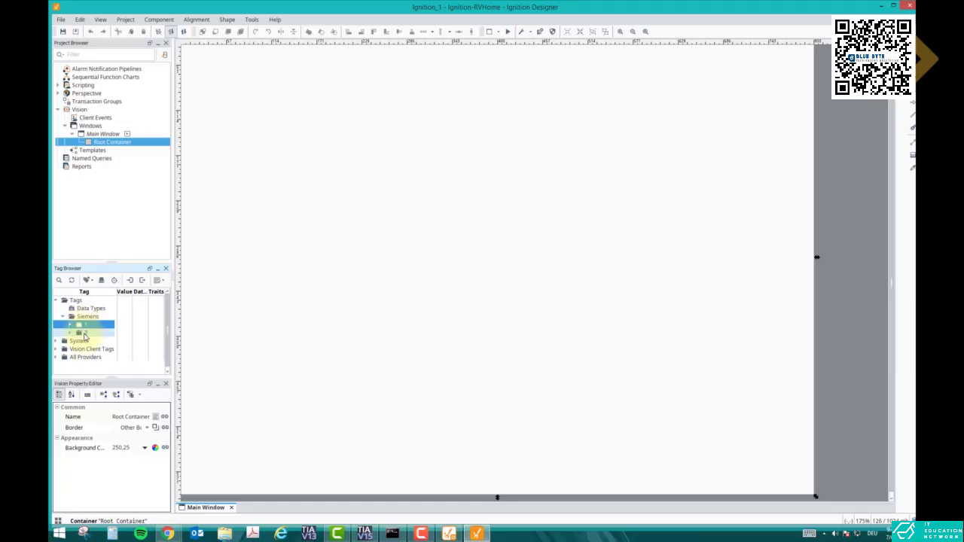
pyautogui.click(63, 319)
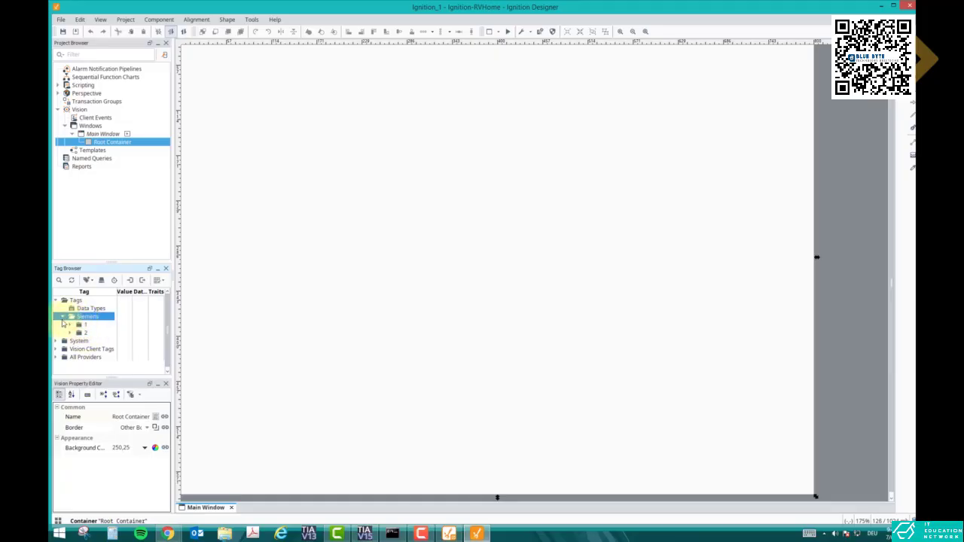
pyautogui.click(63, 317)
# Create a new standard OPC tag under the Tags folder and name it Start.
pyautogui.click(77, 301)
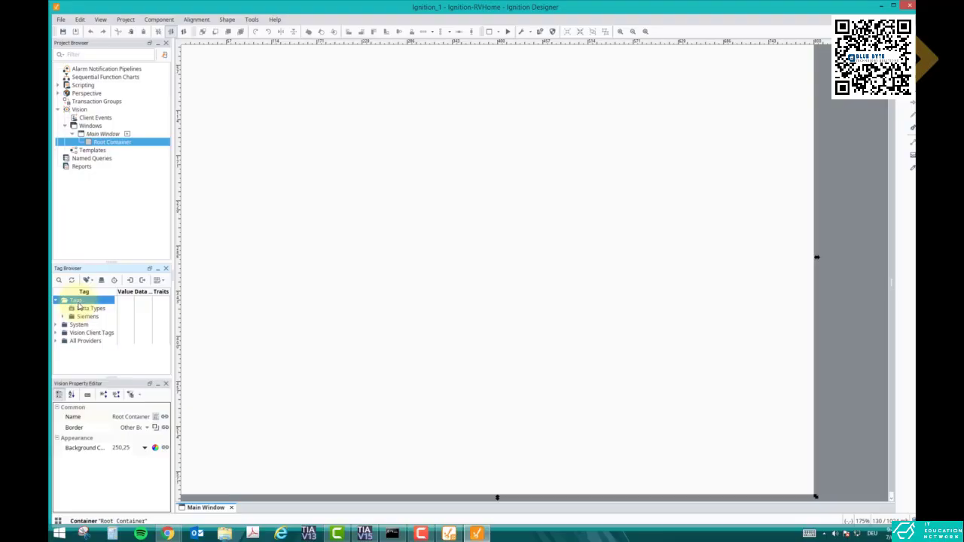
pyautogui.rightClick(78, 304)
pyautogui.moveTo(148, 405)
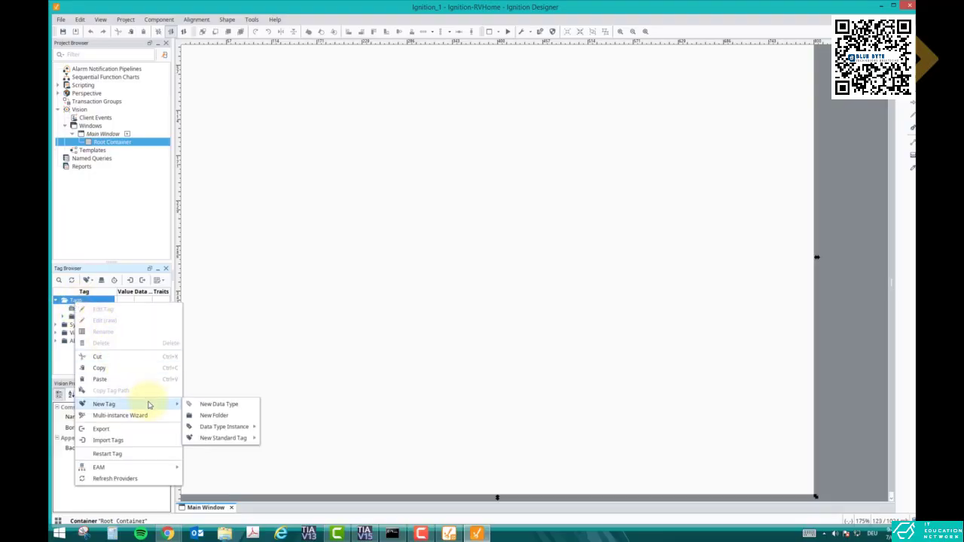
pyautogui.moveTo(244, 441)
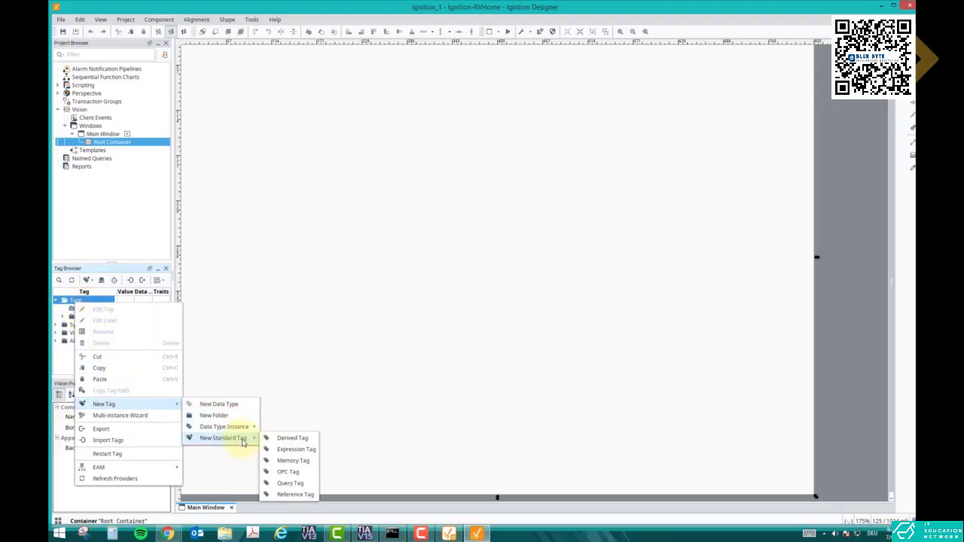
pyautogui.click(294, 473)
pyautogui.moveTo(738, 276); pyautogui.dragTo(529, 154)
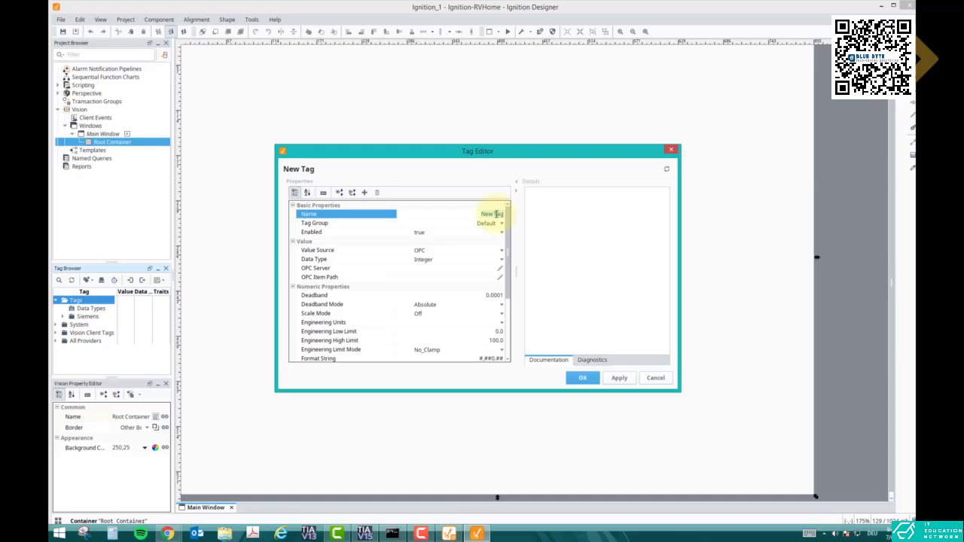
pyautogui.write('Start')
# Review the tag group and value source options of the Start tag, keeping Default and OPC.
pyautogui.click(494, 224)
pyautogui.click(503, 224)
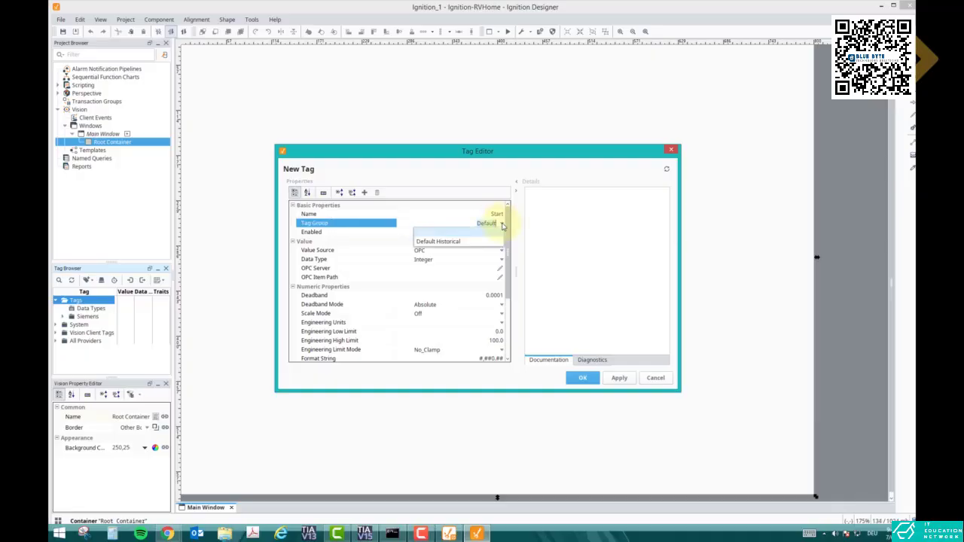
pyautogui.click(502, 225)
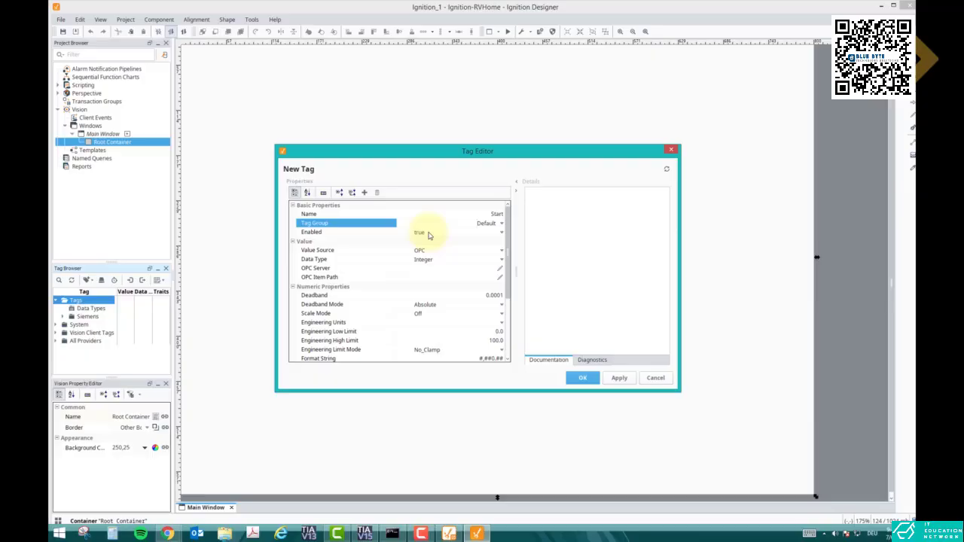
pyautogui.click(440, 253)
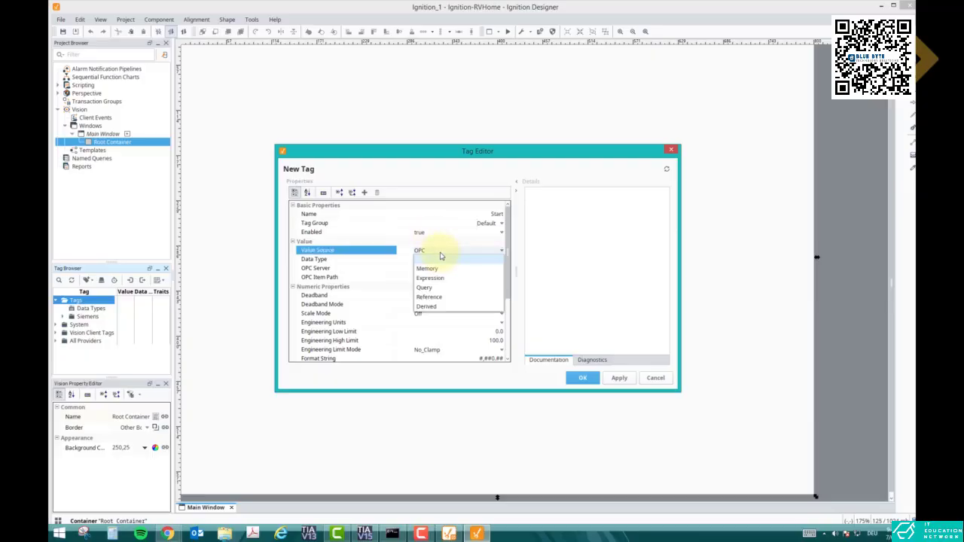
pyautogui.click(458, 257)
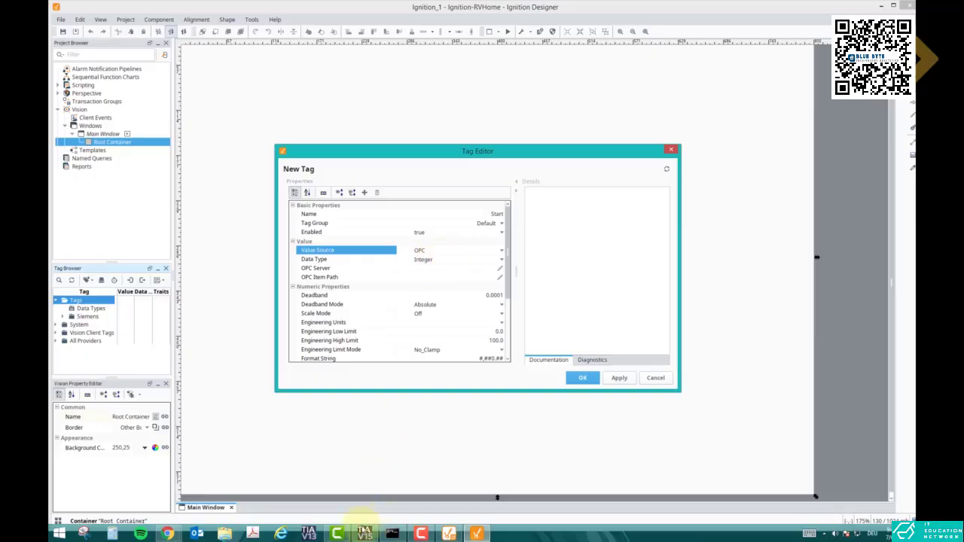
# Check the Start variable's data type in the Ignition data block in TIA Portal, and set the tag's data type to Boolean.
pyautogui.click(364, 533)
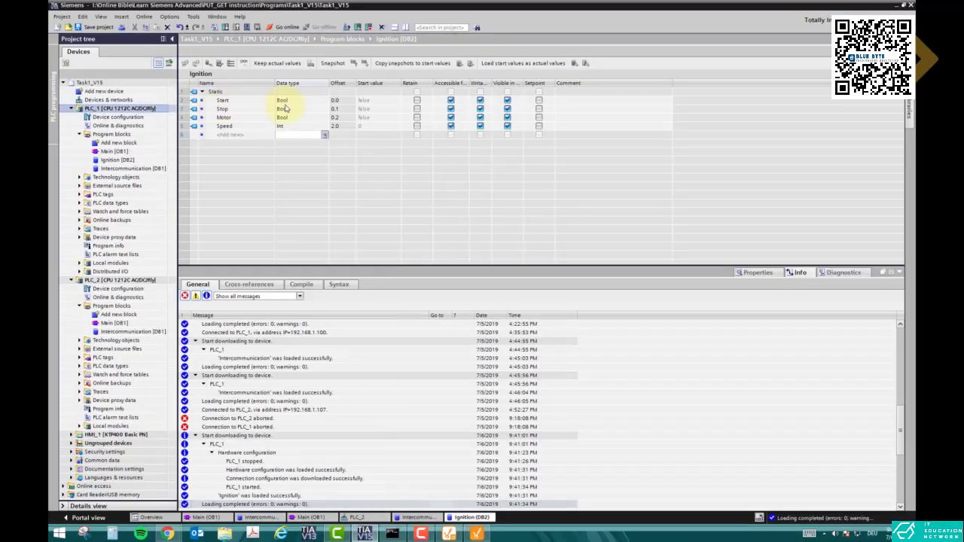
pyautogui.click(365, 533)
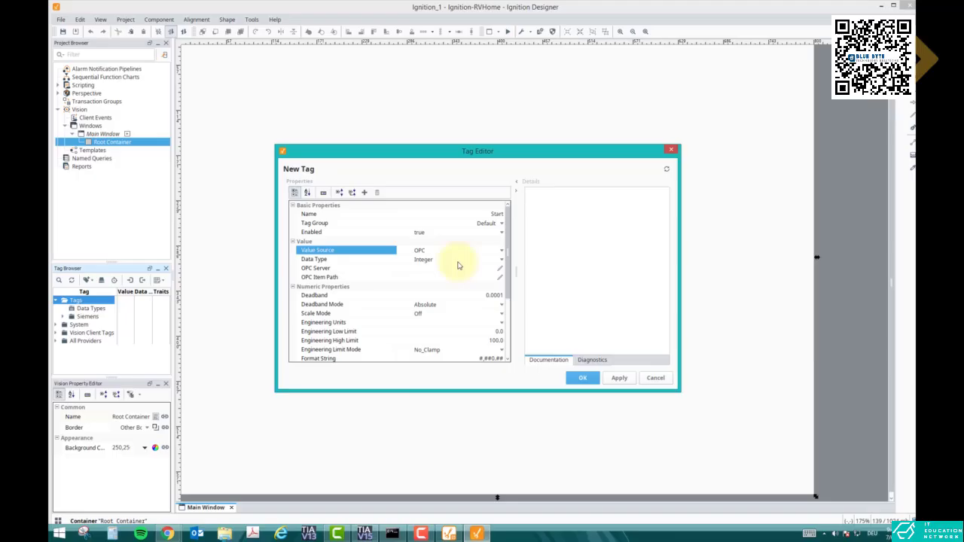
pyautogui.click(501, 263)
pyautogui.click(431, 306)
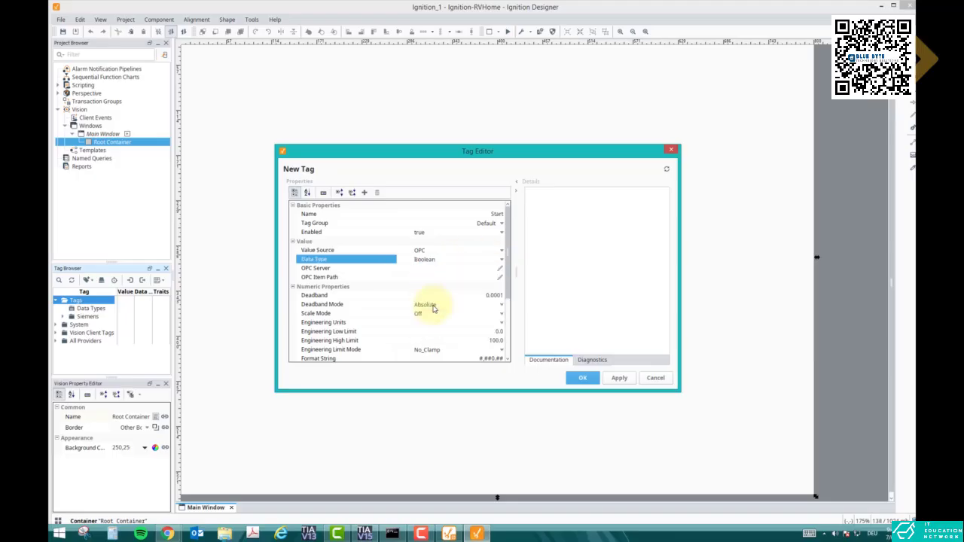
# Set the Start tag's OPC server to Ignition OPC UA Server, copying the item path from the server browser.
pyautogui.click(433, 269)
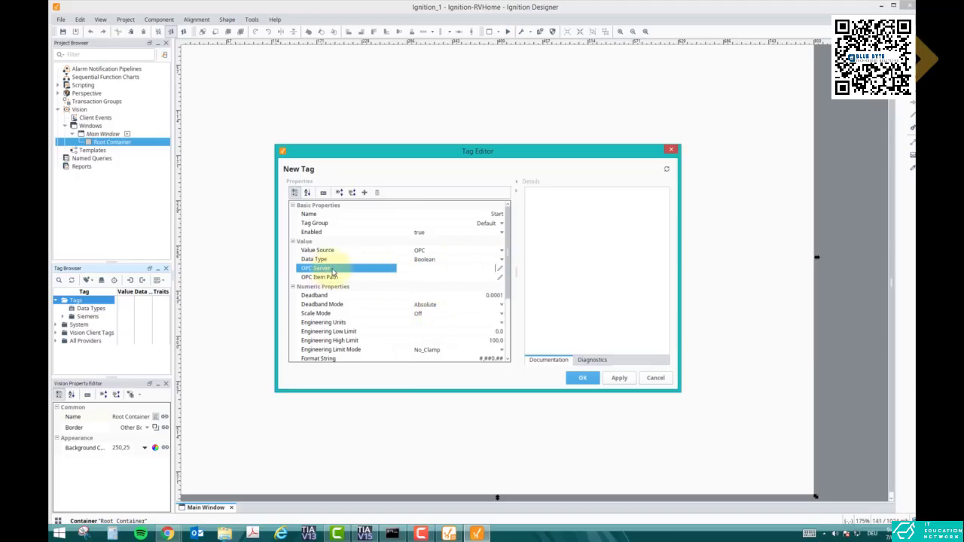
pyautogui.click(499, 269)
pyautogui.click(342, 197)
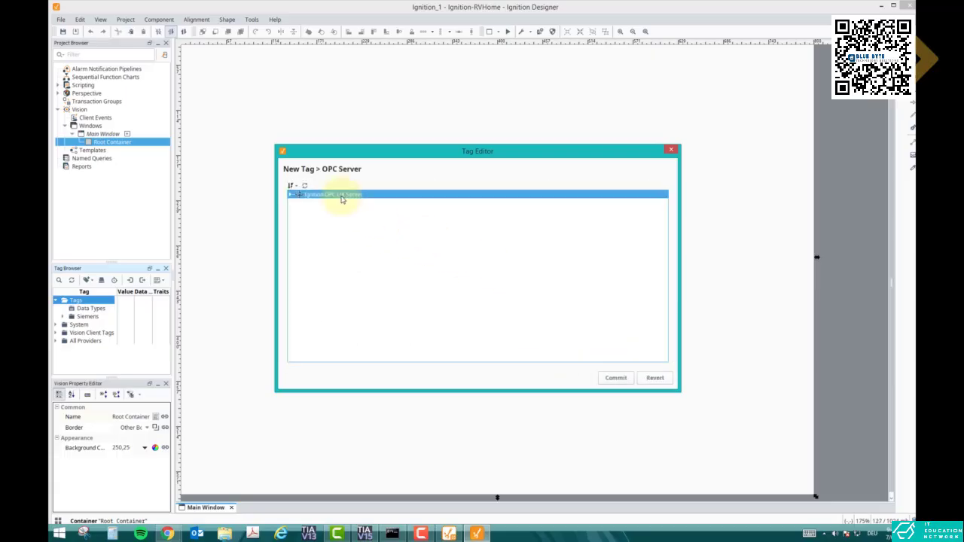
pyautogui.rightClick(324, 192)
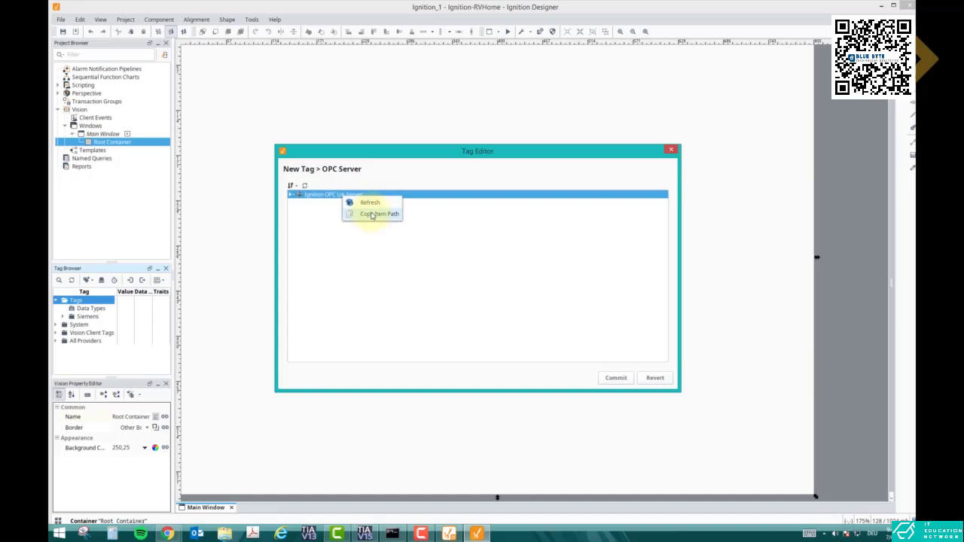
pyautogui.click(371, 216)
pyautogui.click(617, 378)
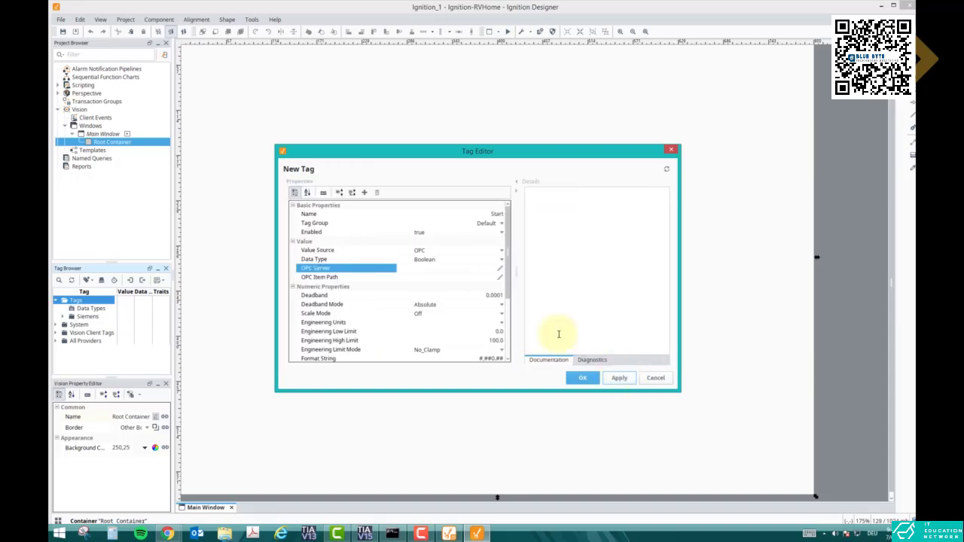
pyautogui.click(453, 268)
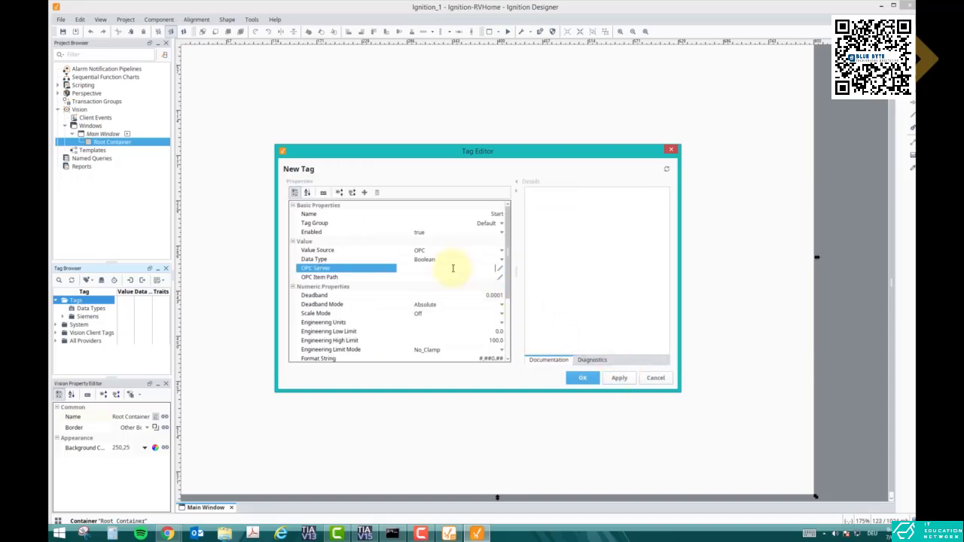
pyautogui.write('Ignition OPC UA Server')
# Set the Start tag's OPC item path to Is Connected under the Siemens1 device's Diagnostics folder, and save the tag.
pyautogui.click(471, 280)
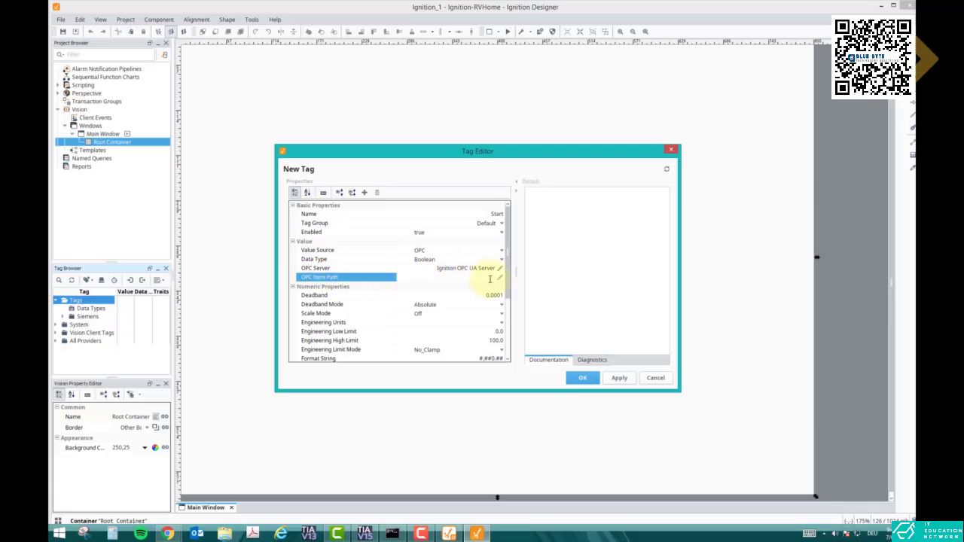
pyautogui.click(498, 278)
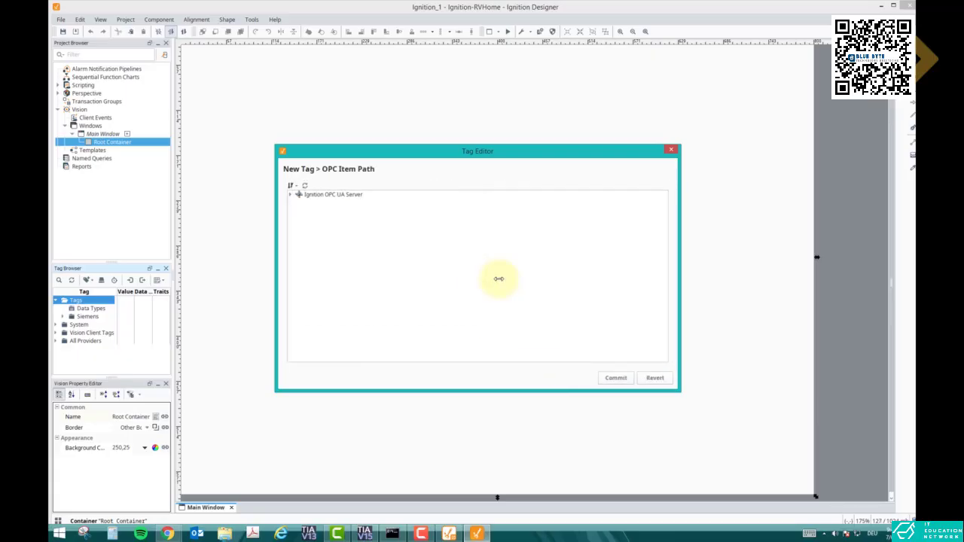
pyautogui.click(291, 195)
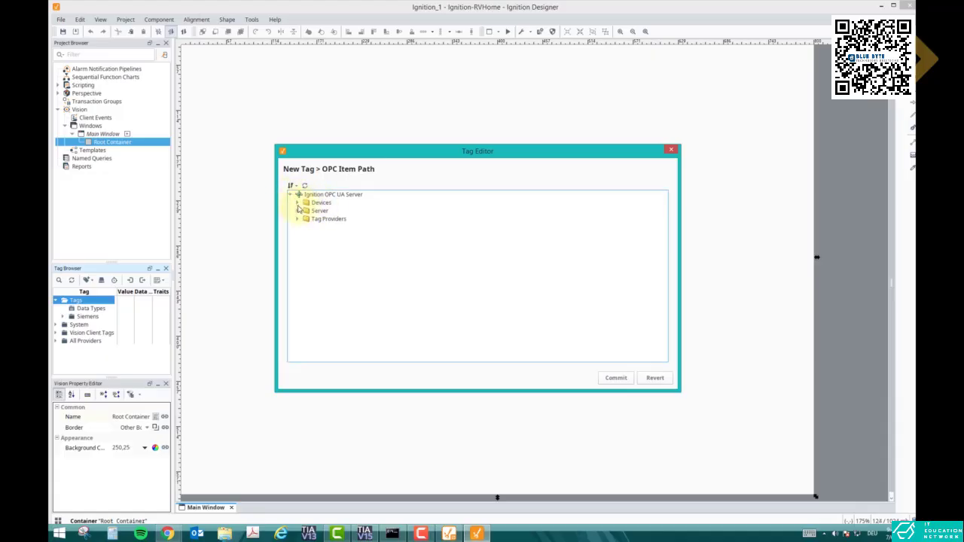
pyautogui.click(297, 203)
pyautogui.click(305, 212)
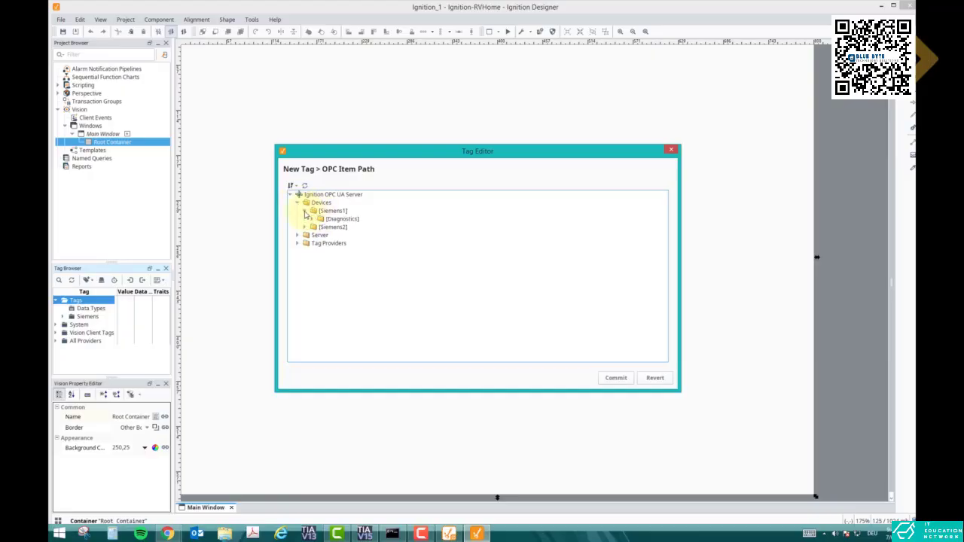
pyautogui.click(305, 228)
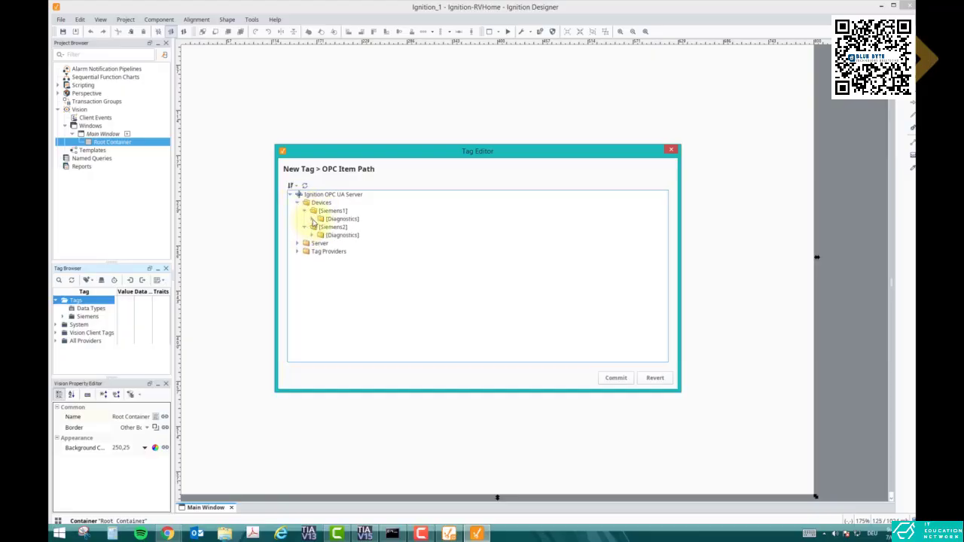
pyautogui.click(313, 219)
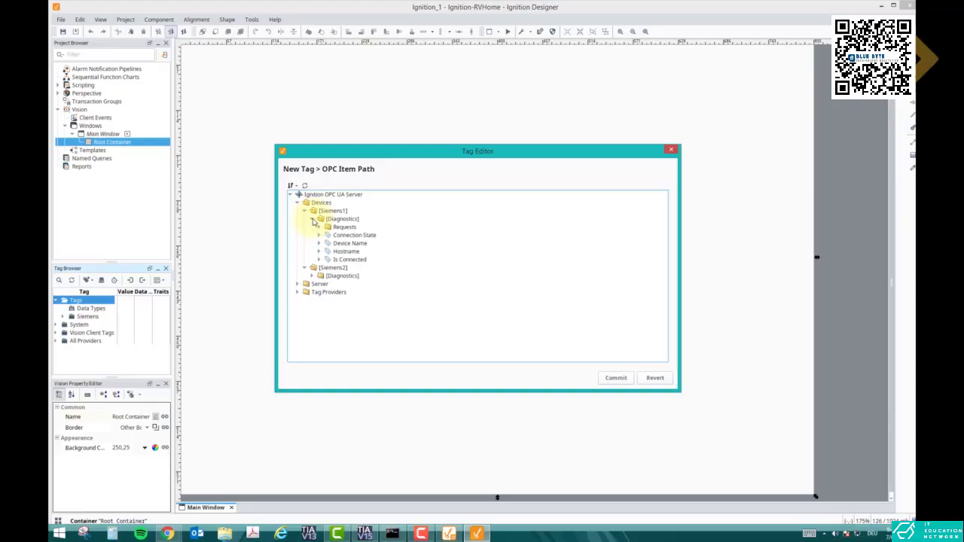
pyautogui.click(311, 277)
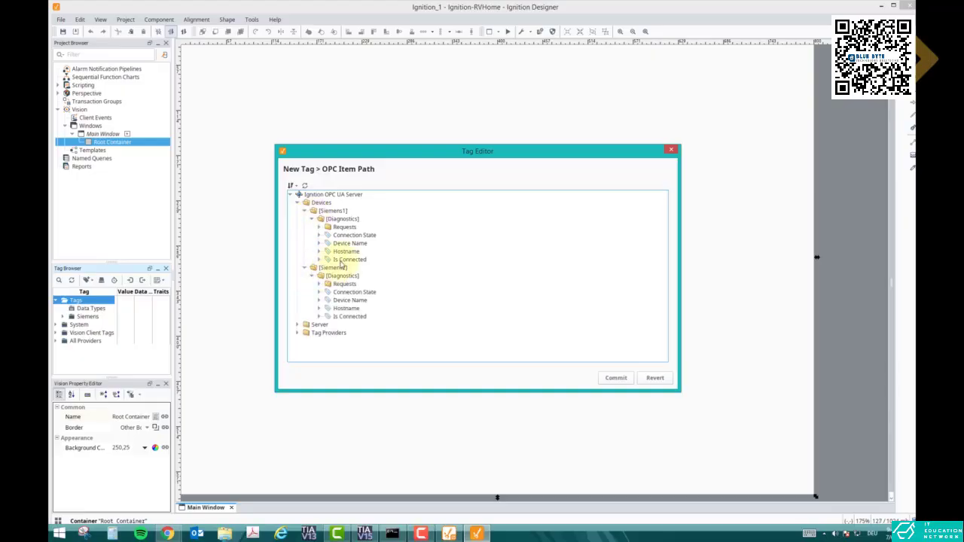
pyautogui.click(343, 260)
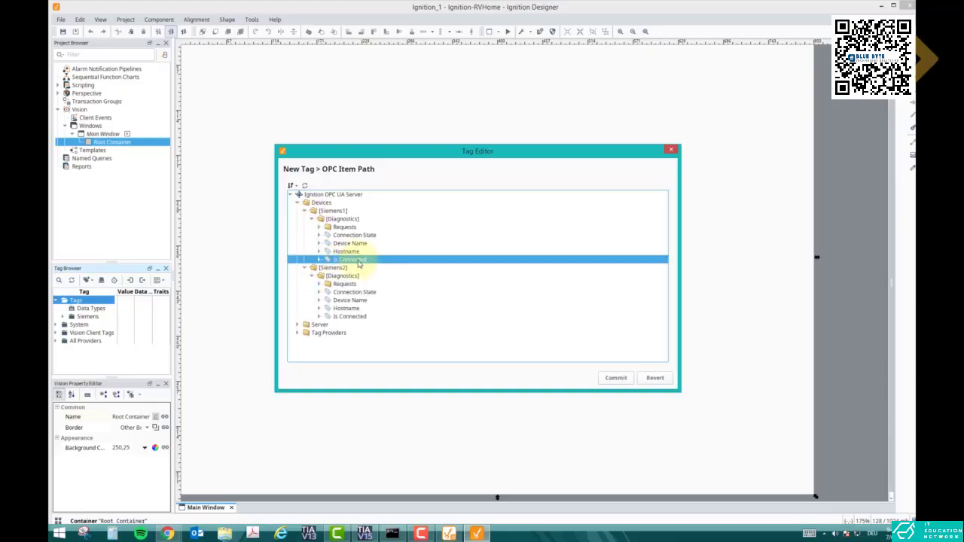
pyautogui.click(613, 378)
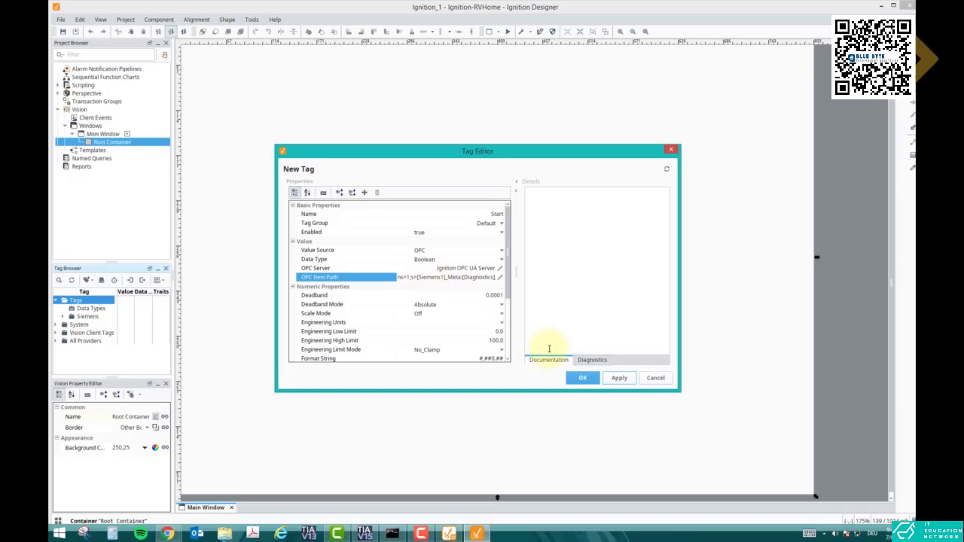
pyautogui.click(616, 379)
pyautogui.click(583, 380)
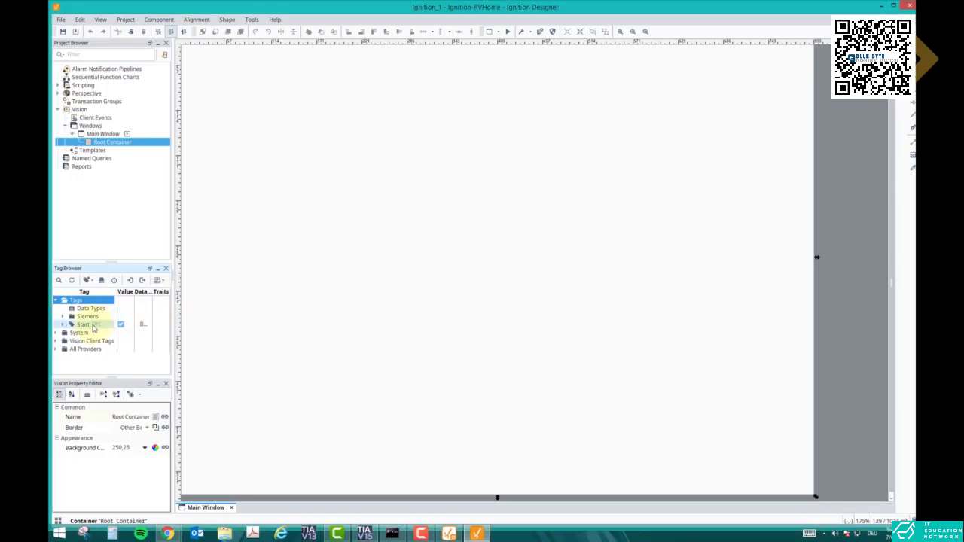
# Rename the Start tag to PLC_1_Start.
pyautogui.click(93, 326)
pyautogui.rightClick(93, 326)
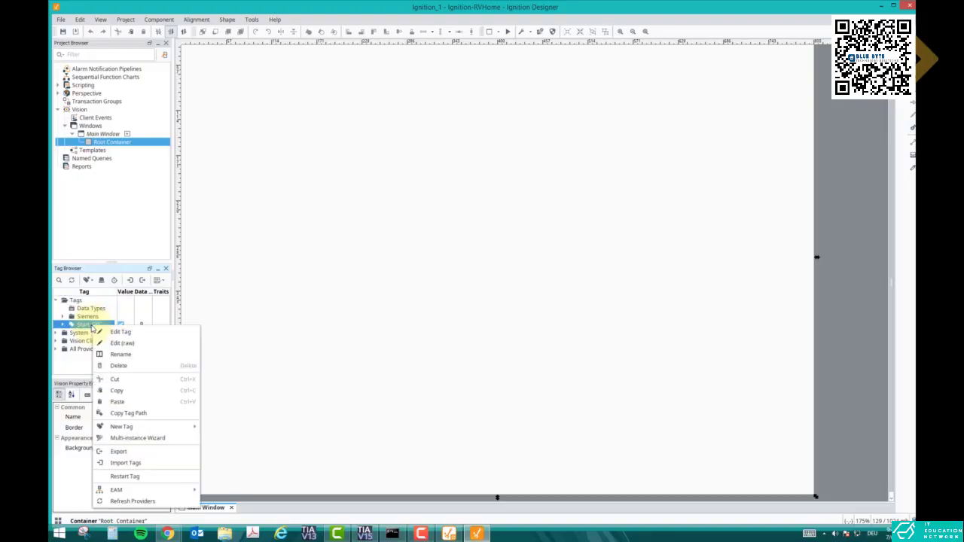
pyautogui.click(110, 351)
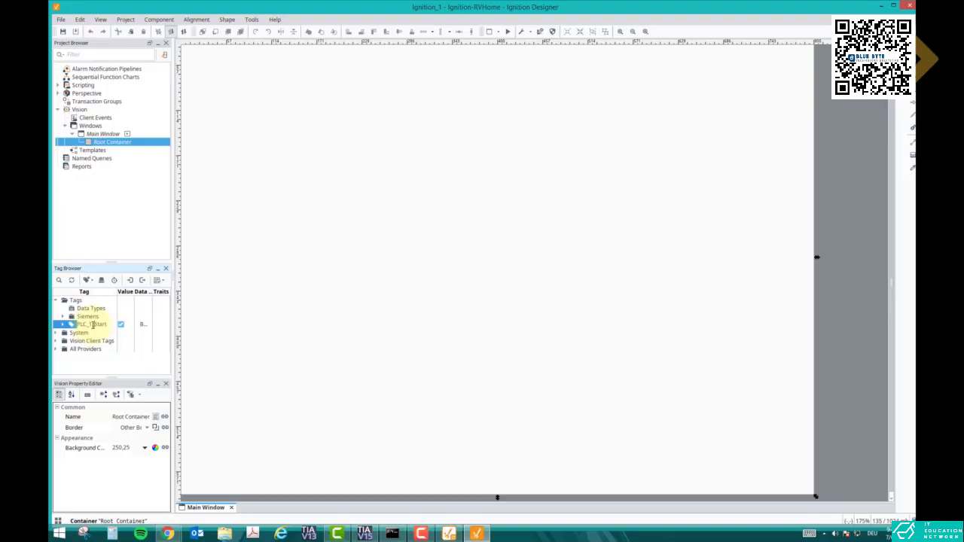
pyautogui.press('Return')
pyautogui.click(99, 325)
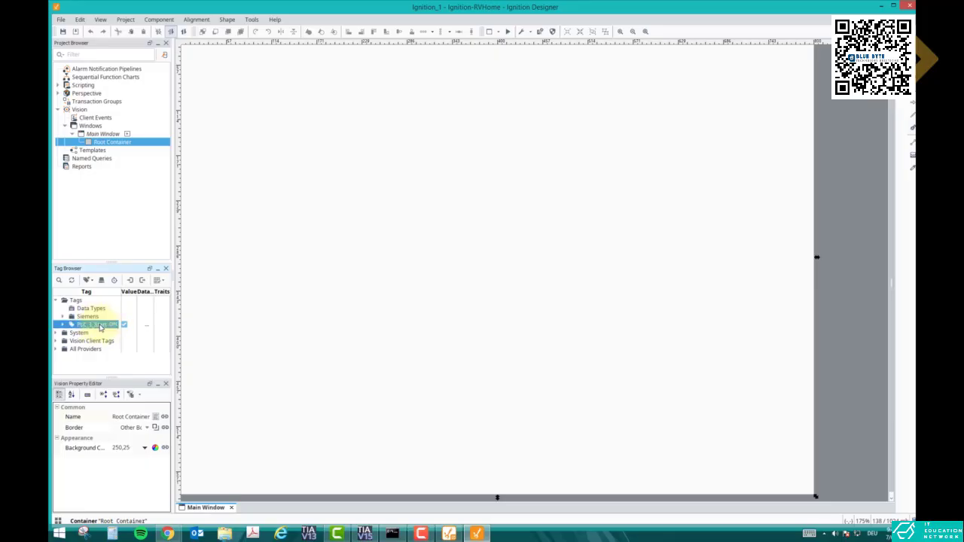
pyautogui.rightClick(101, 324)
pyautogui.click(126, 355)
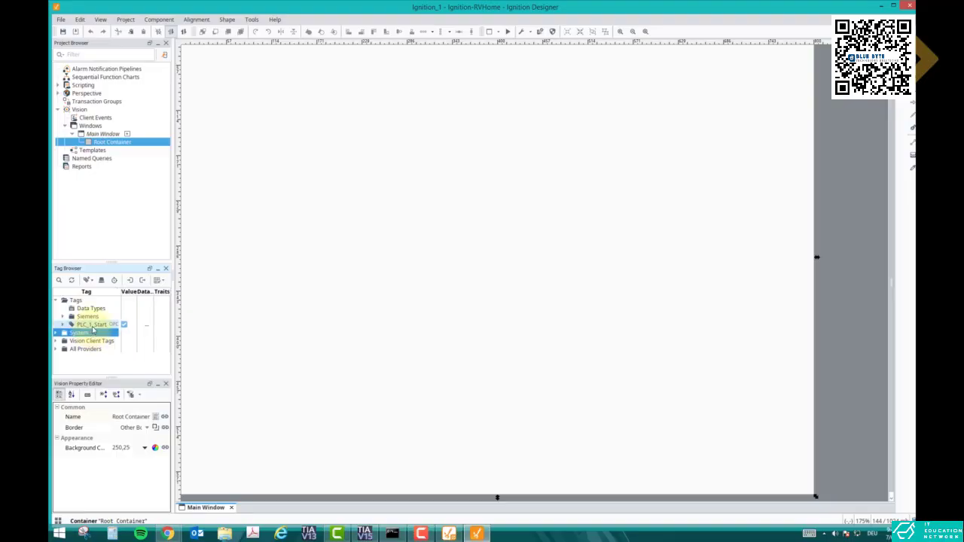
# Edit the PLC_1_Start tag and change its name to PLC_1_Connection_Status.
pyautogui.doubleClick(83, 325)
pyautogui.click(474, 215)
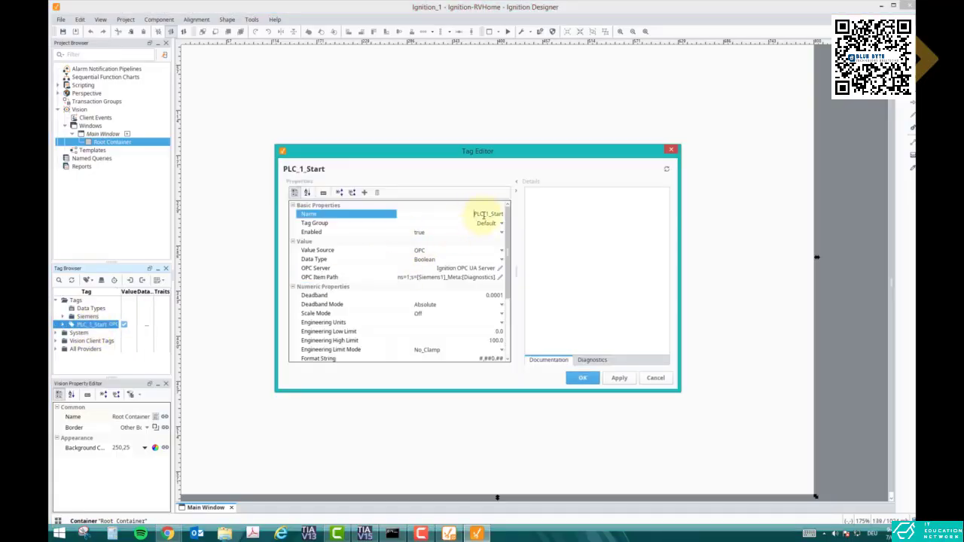
pyautogui.press('BackSpace')
pyautogui.press('BackSpace')
pyautogui.press('BackSpace')
pyautogui.press('BackSpace')
pyautogui.press('BackSpace')
pyautogui.write('Connection_Status')
pyautogui.click(471, 222)
pyautogui.click(472, 215)
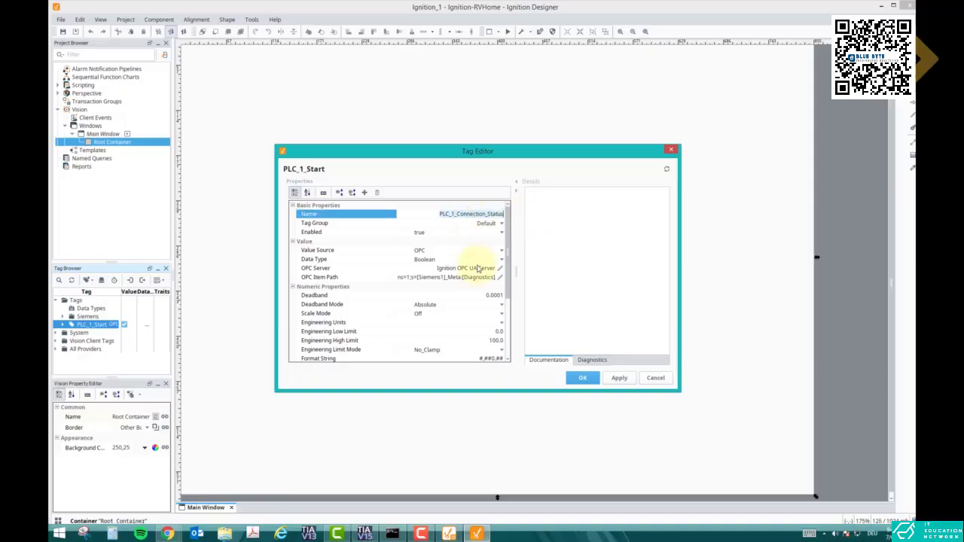
# Review the Siemens1 diagnostics items in the tag's OPC item path browser, revert the selection, and save the renamed tag.
pyautogui.click(500, 278)
pyautogui.click(290, 194)
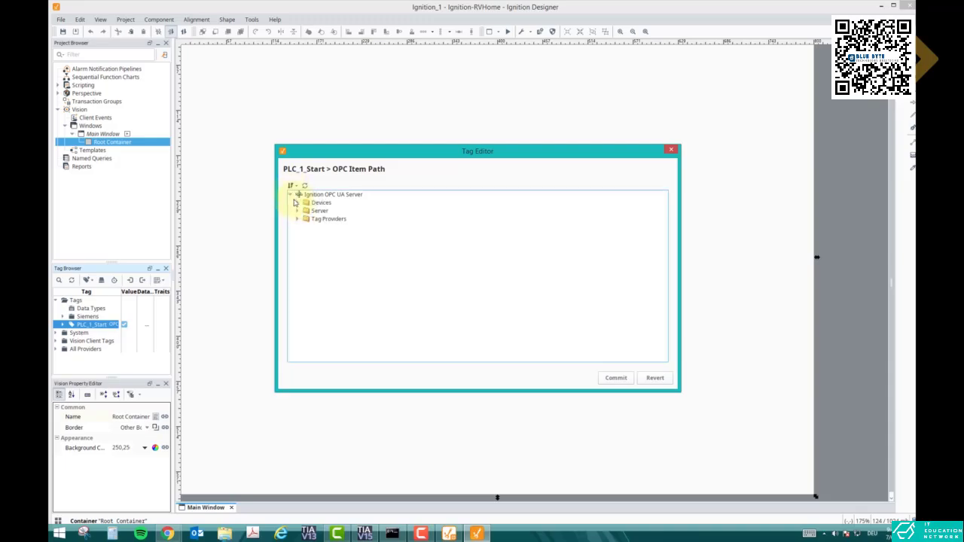
pyautogui.click(296, 202)
pyautogui.click(305, 211)
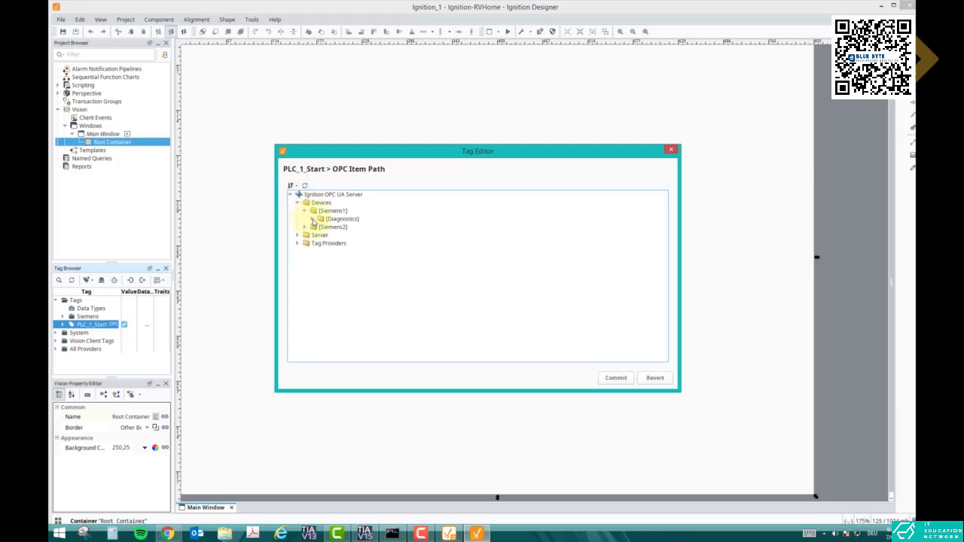
pyautogui.click(313, 219)
pyautogui.click(352, 261)
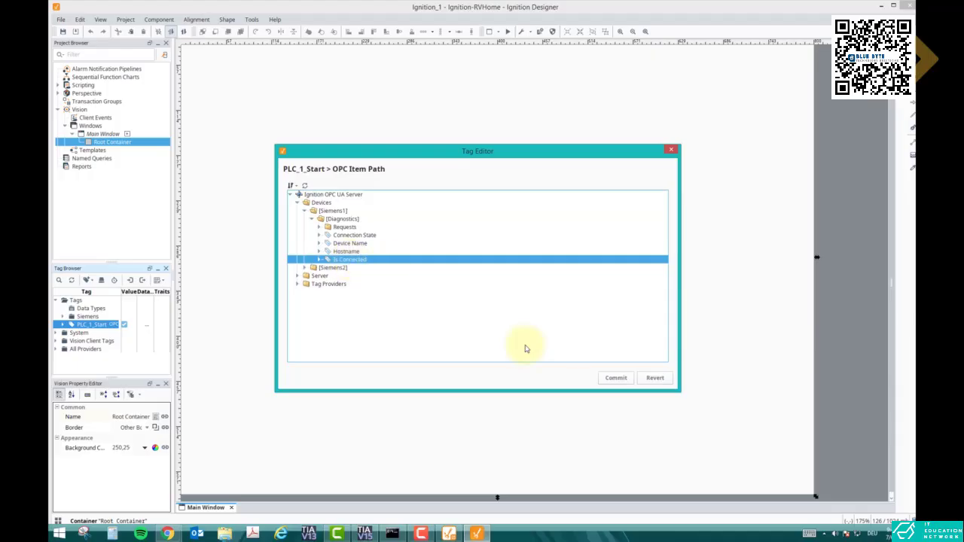
pyautogui.click(652, 378)
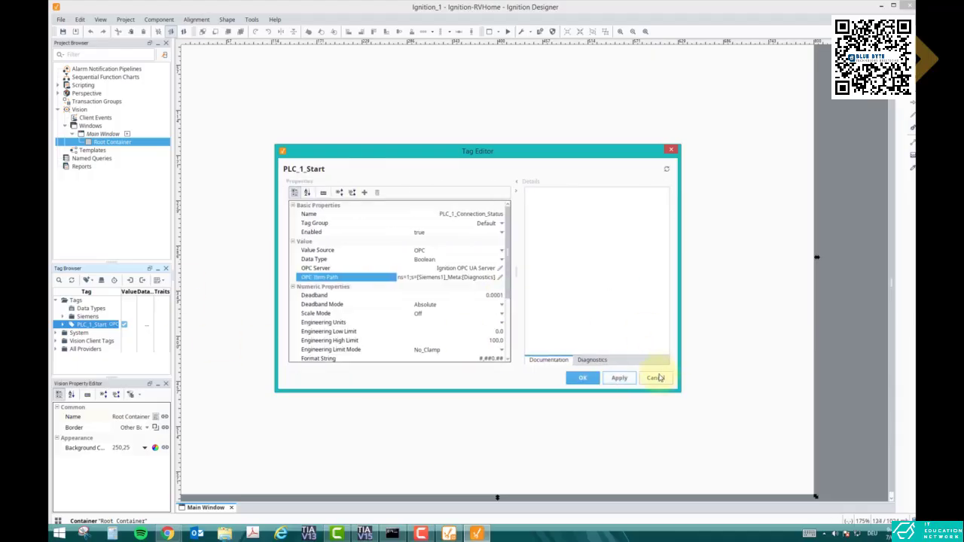
pyautogui.click(619, 378)
pyautogui.click(582, 378)
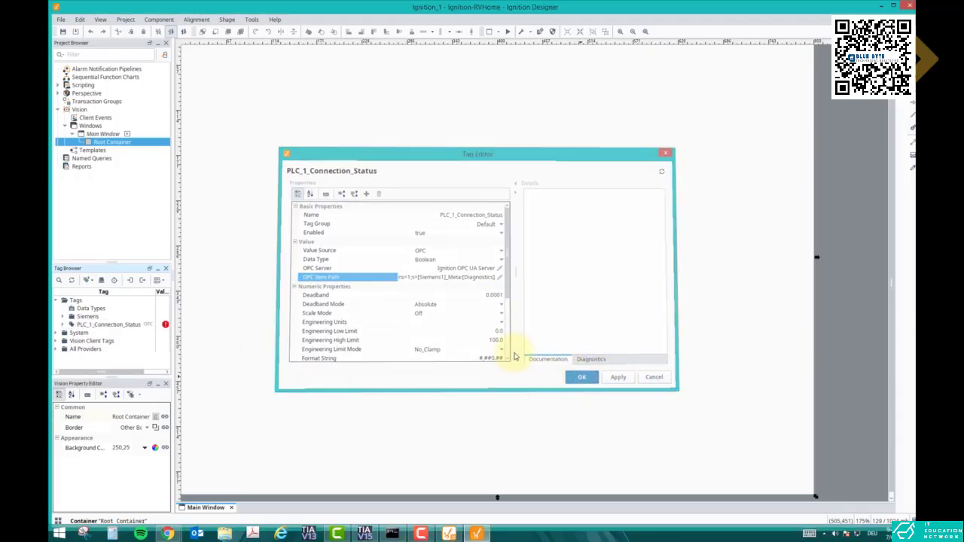
# Add a Multistate Indicator display for PLC_1_Connection_Status to the main window, and position it at about (56, 65).
pyautogui.click(109, 324)
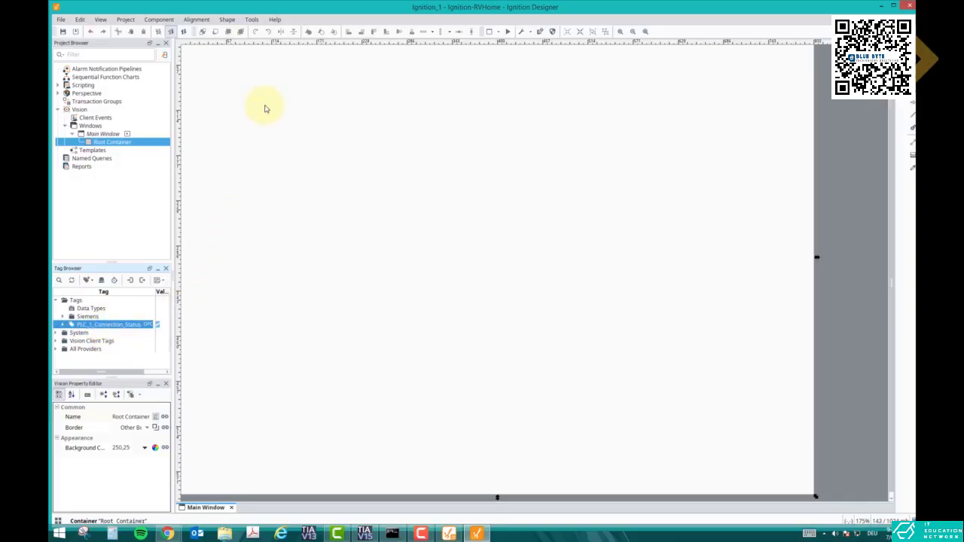
pyautogui.moveTo(138, 324); pyautogui.dragTo(254, 106)
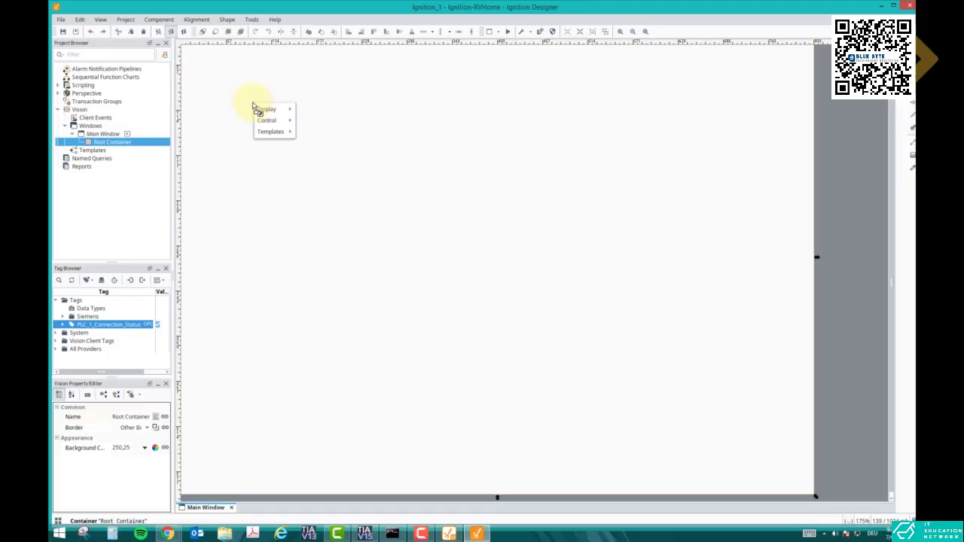
pyautogui.moveTo(275, 113)
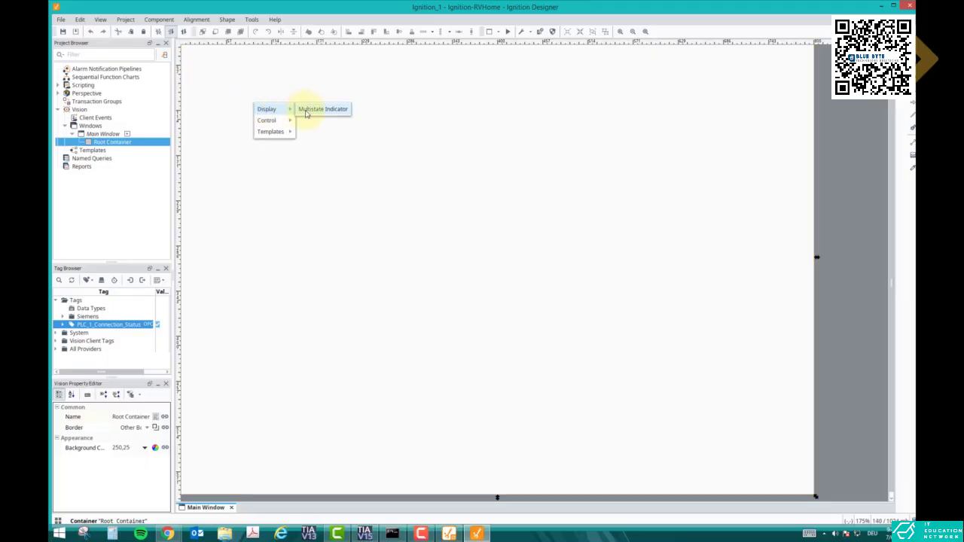
pyautogui.click(306, 113)
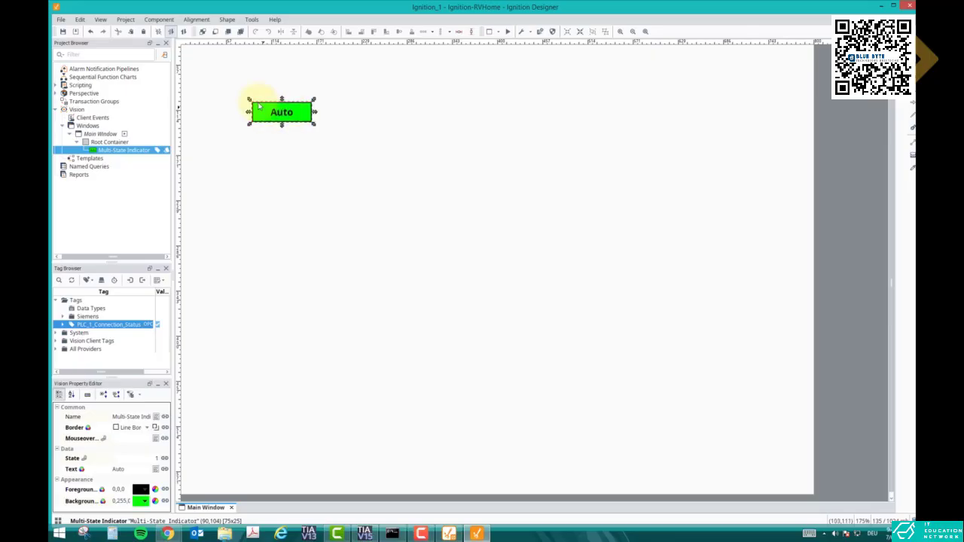
pyautogui.moveTo(268, 108); pyautogui.dragTo(234, 79)
pyautogui.click(254, 125)
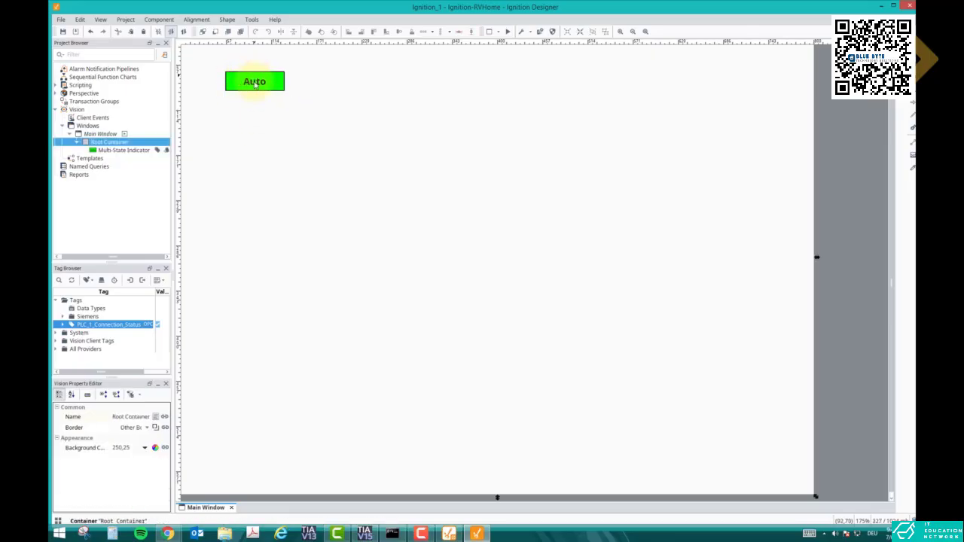
# Set the indicator's text for state value 0 to Disconnected in its style settings.
pyautogui.doubleClick(255, 84)
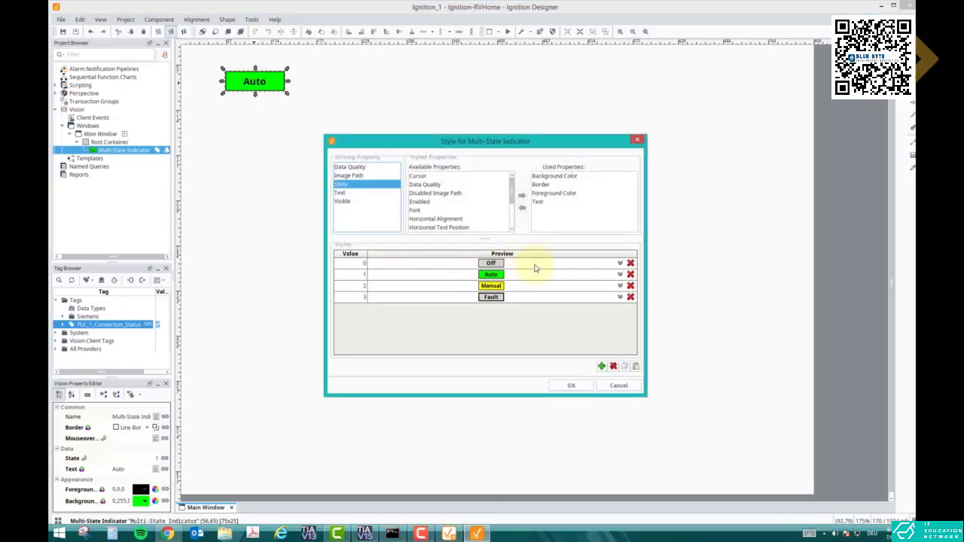
pyautogui.click(620, 263)
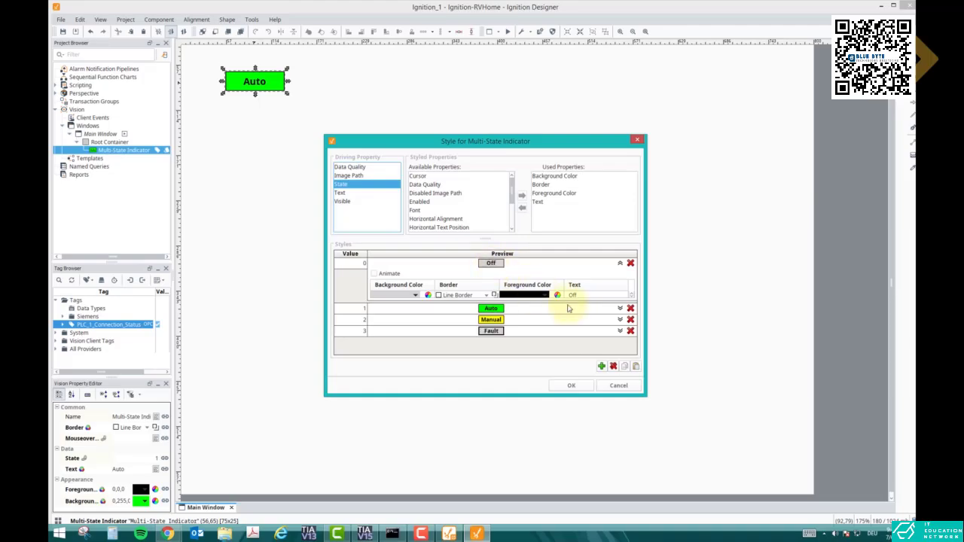
pyautogui.doubleClick(583, 295)
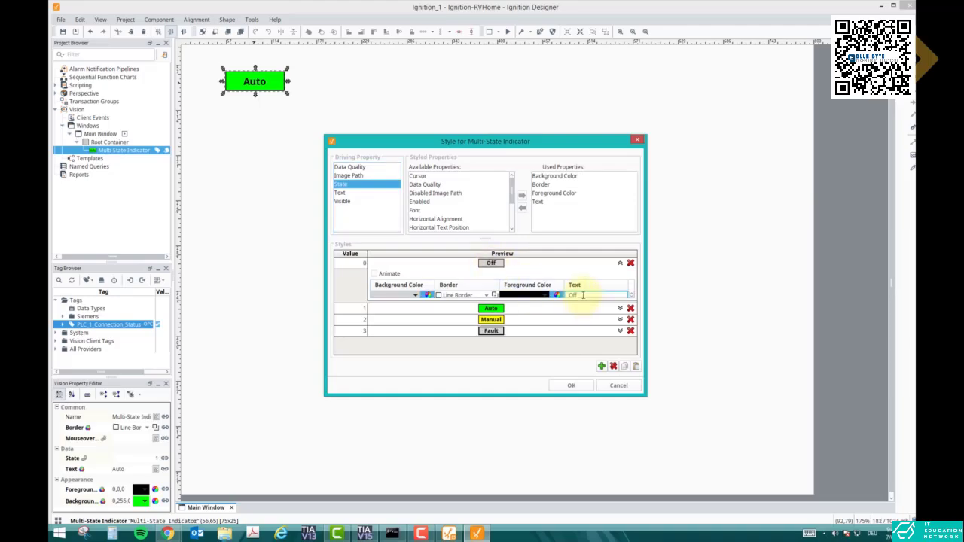
pyautogui.press('BackSpace')
pyautogui.write('Disconnected')
pyautogui.press('Return')
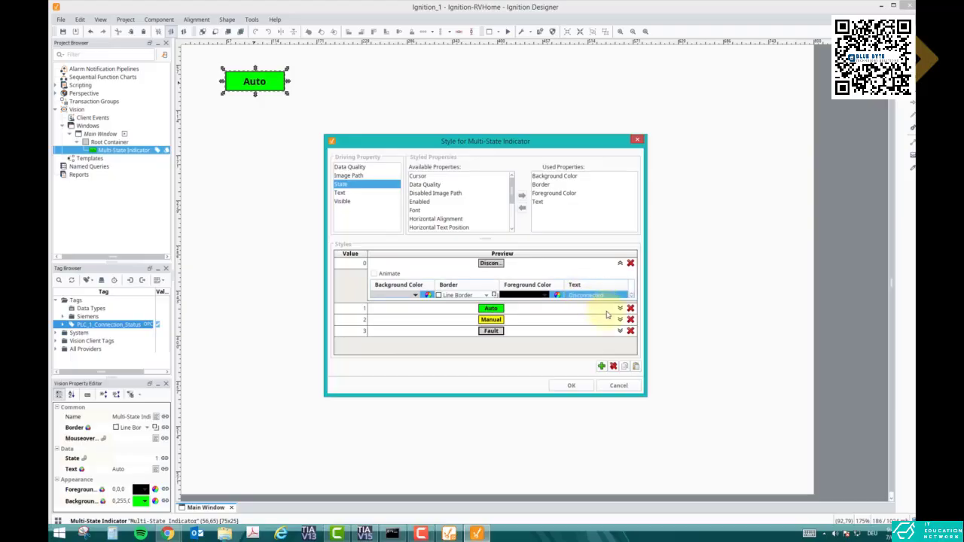
# Set the indicator's text for state value 1 to Connected, and apply the style changes.
pyautogui.click(619, 319)
pyautogui.click(615, 309)
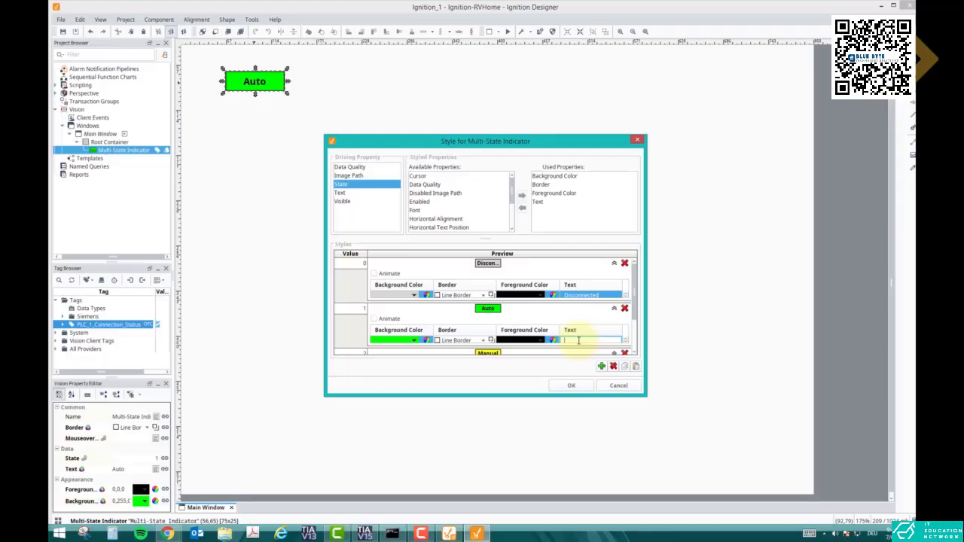
pyautogui.click(577, 340)
pyautogui.write('Connected')
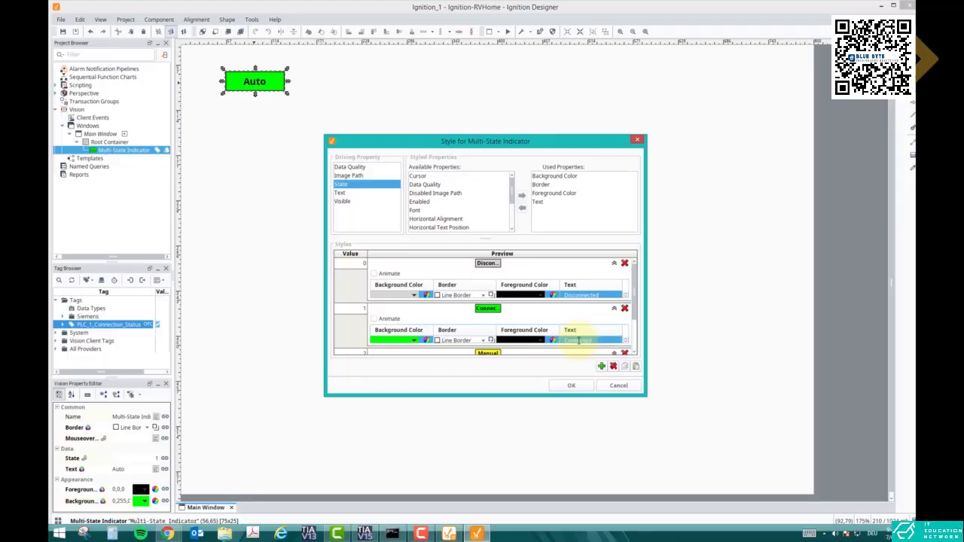
pyautogui.click(571, 385)
# Move the Connected indicator to the right along the upper part of the main window, and deselect it.
pyautogui.click(305, 191)
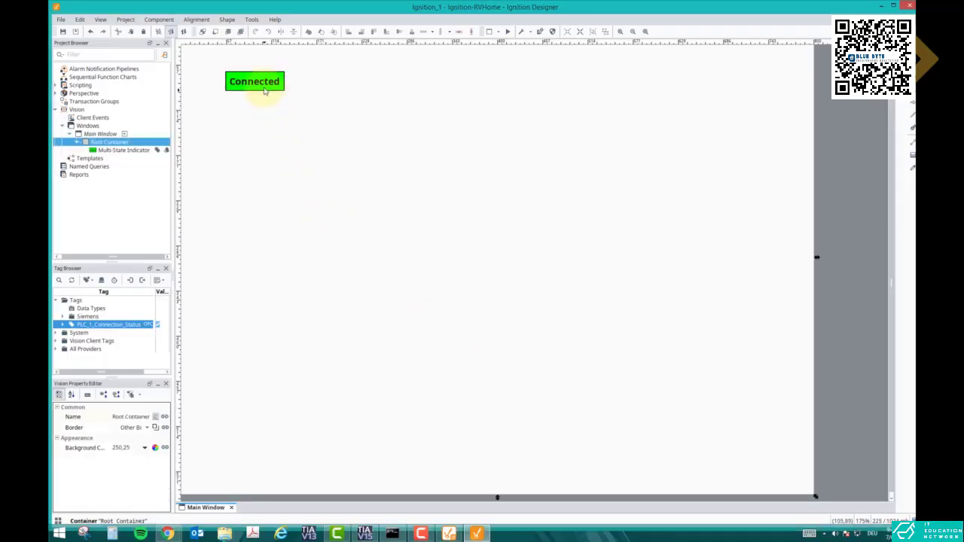
pyautogui.moveTo(266, 87); pyautogui.dragTo(340, 86)
pyautogui.click(333, 96)
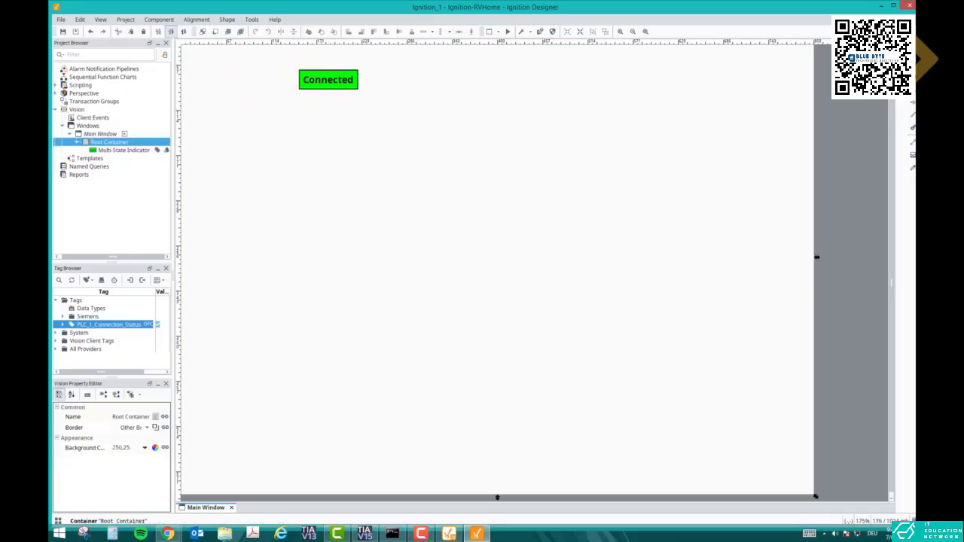
# Add a Label component before the Connected indicator, widened to about 61 px and positioned at about (51, 64).
pyautogui.moveTo(900, 71)
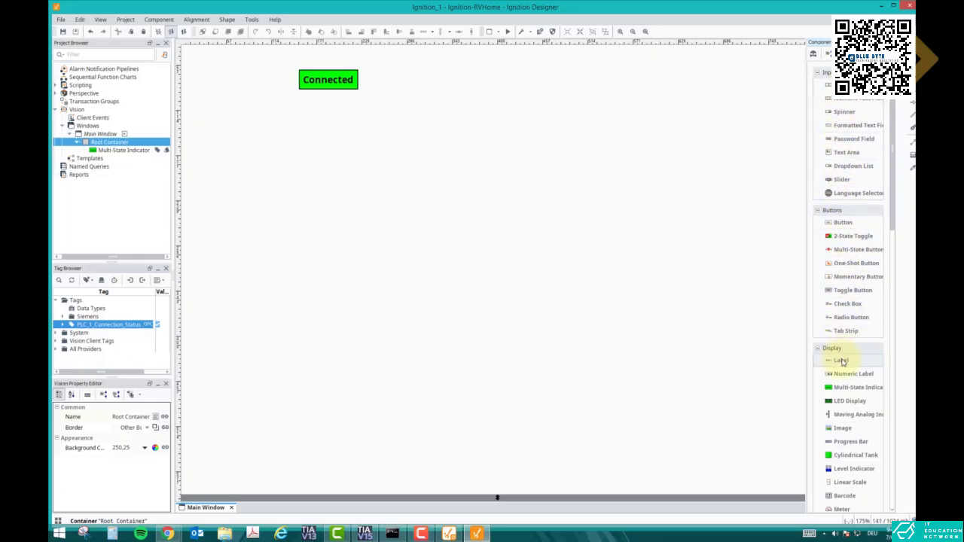
pyautogui.moveTo(842, 361); pyautogui.dragTo(254, 89)
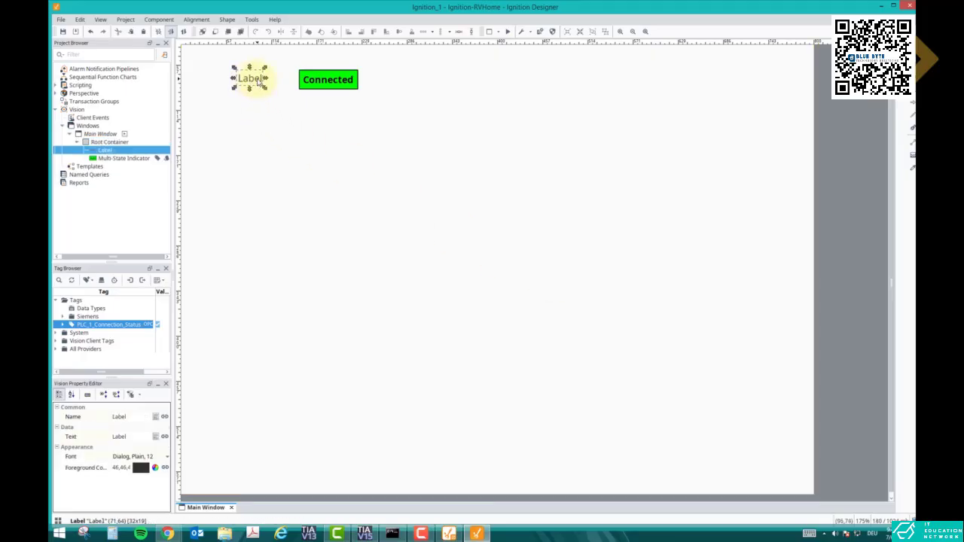
pyautogui.doubleClick(260, 82)
pyautogui.write('1')
pyautogui.press('Return')
pyautogui.moveTo(259, 85); pyautogui.dragTo(243, 85)
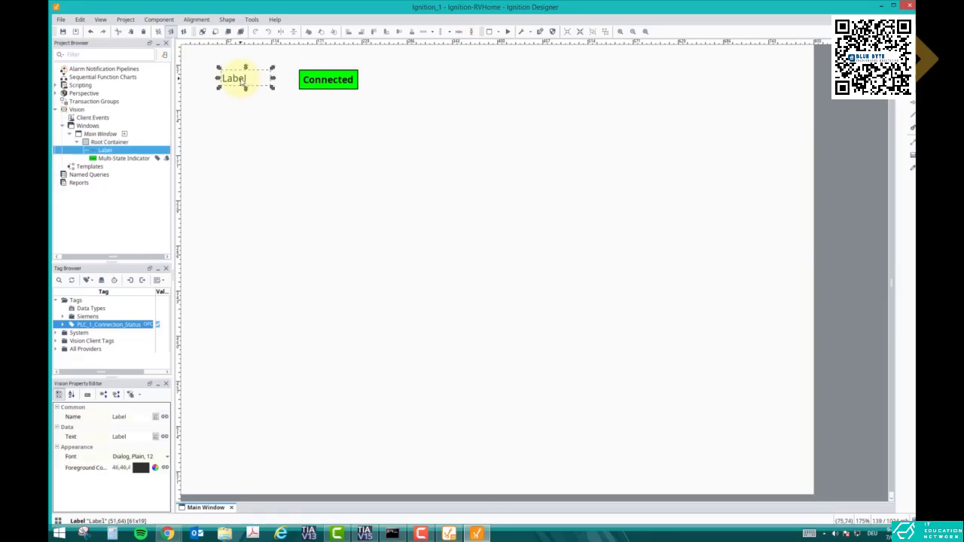
pyautogui.rightClick(241, 80)
pyautogui.press('Escape')
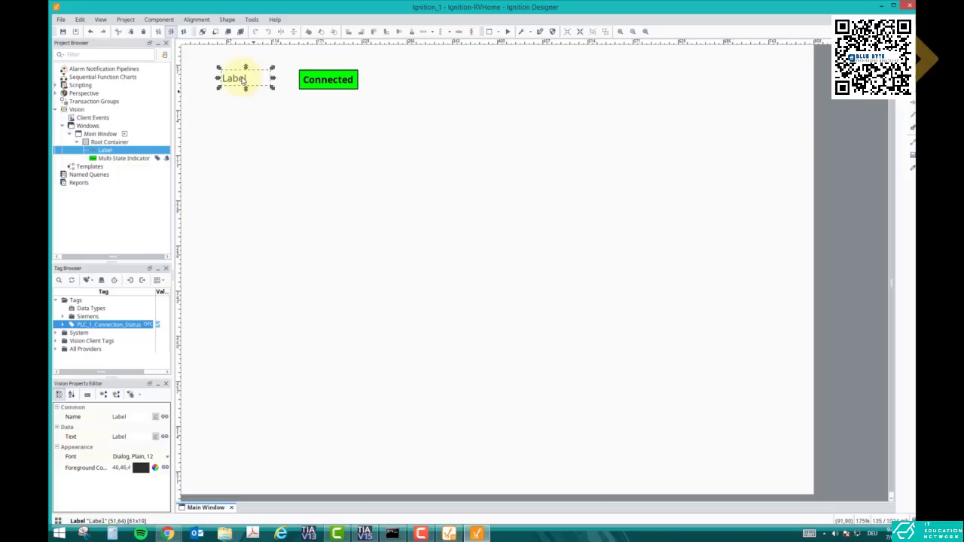
# Set the new label's text to Siemens S7-1200 (1).
pyautogui.click(134, 438)
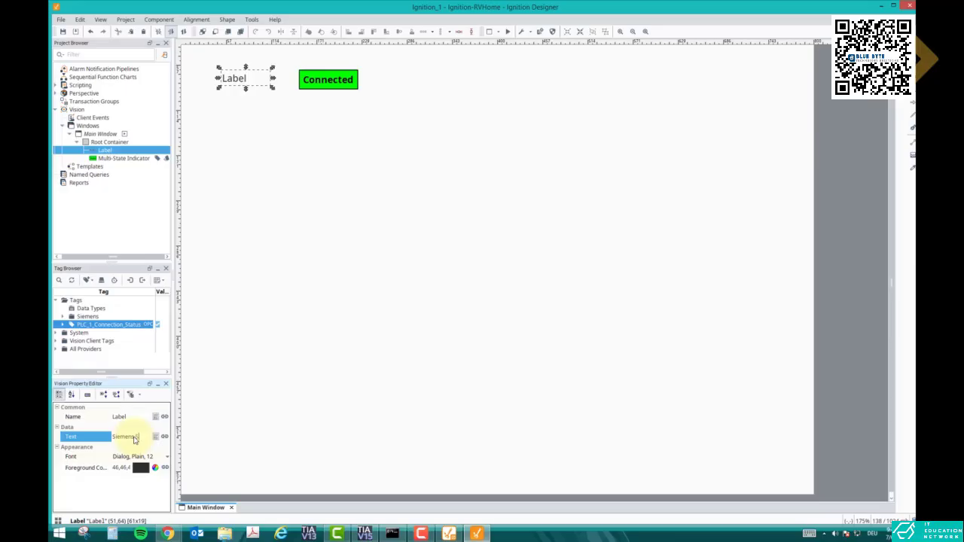
pyautogui.write('Siemens S7-1200')
pyautogui.press('Return')
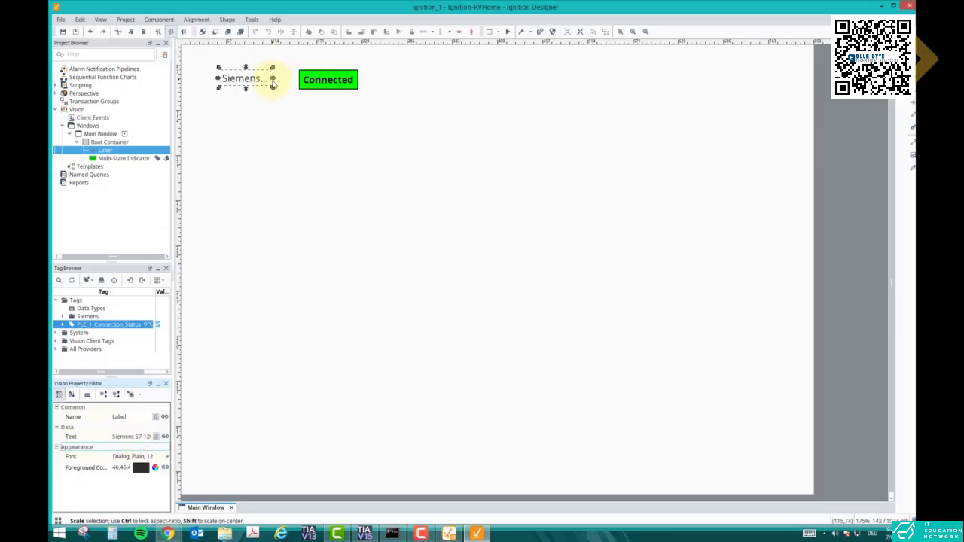
# Widen the label to about 121 px so its full text fits, and place the Connected indicator directly beside it.
pyautogui.moveTo(274, 78); pyautogui.dragTo(356, 85)
pyautogui.click(376, 119)
pyautogui.click(352, 103)
pyautogui.click(266, 81)
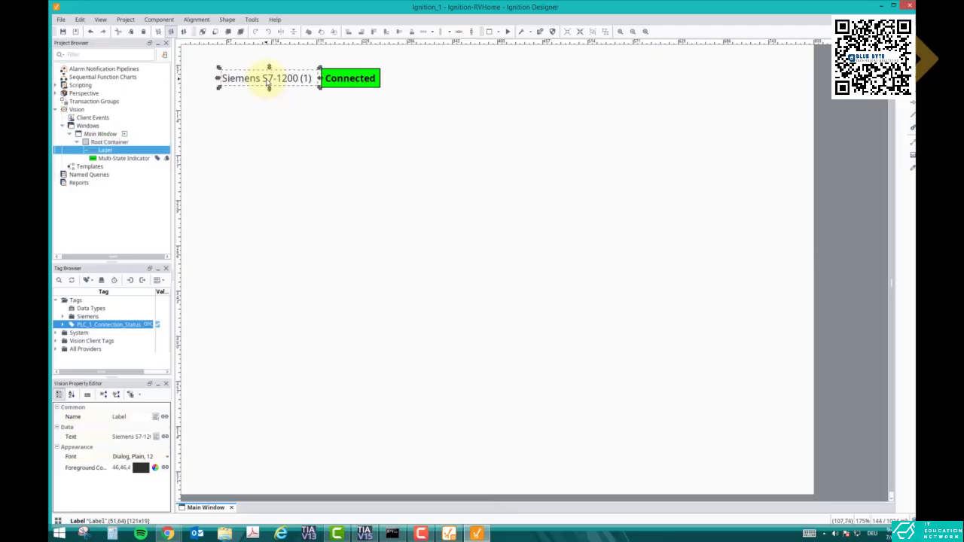
# Duplicate the label directly below the original, at about (52, 95), and set the copy's text to Siemens S7-1200 (2).
pyautogui.moveTo(268, 83); pyautogui.dragTo(228, 104)
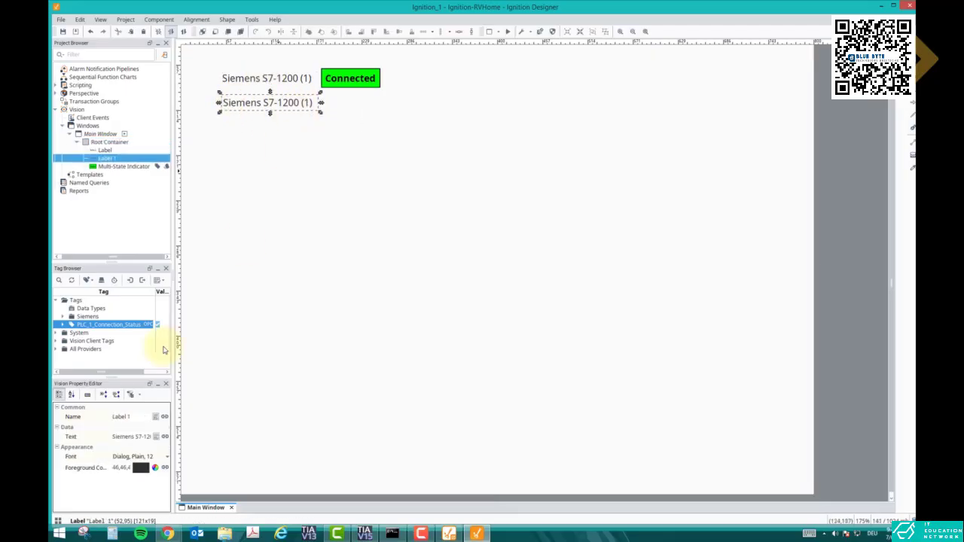
pyautogui.click(143, 439)
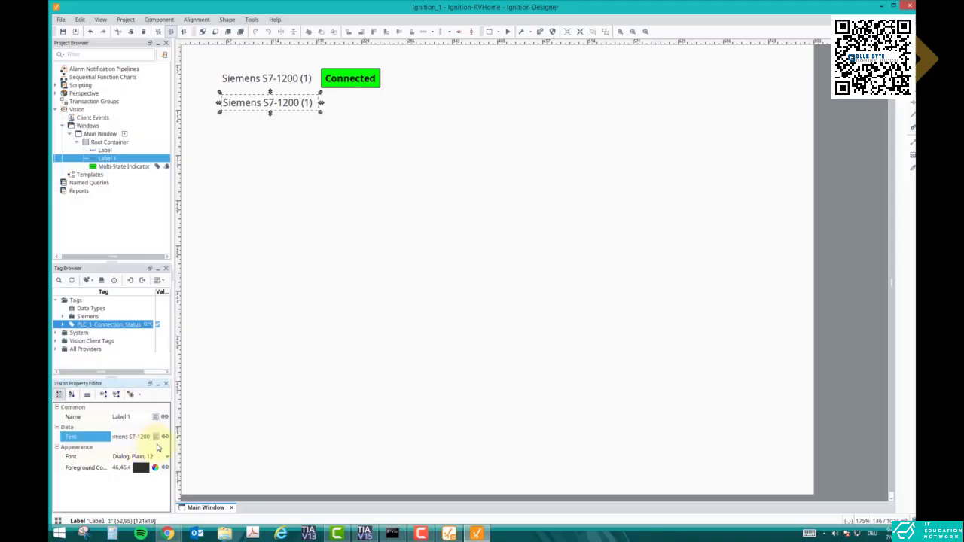
pyautogui.press('Right')
pyautogui.press('Right')
pyautogui.press('Right')
pyautogui.press('BackSpace')
pyautogui.write('2')
pyautogui.click(308, 125)
# Copy the PLC_1_Connection_Status tag and paste it into the Tags folder.
pyautogui.click(338, 86)
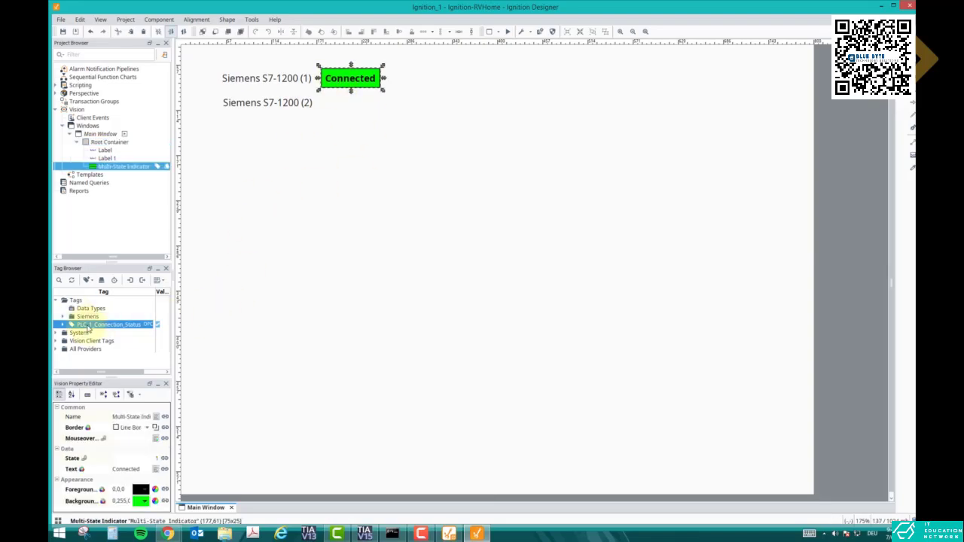
pyautogui.rightClick(87, 326)
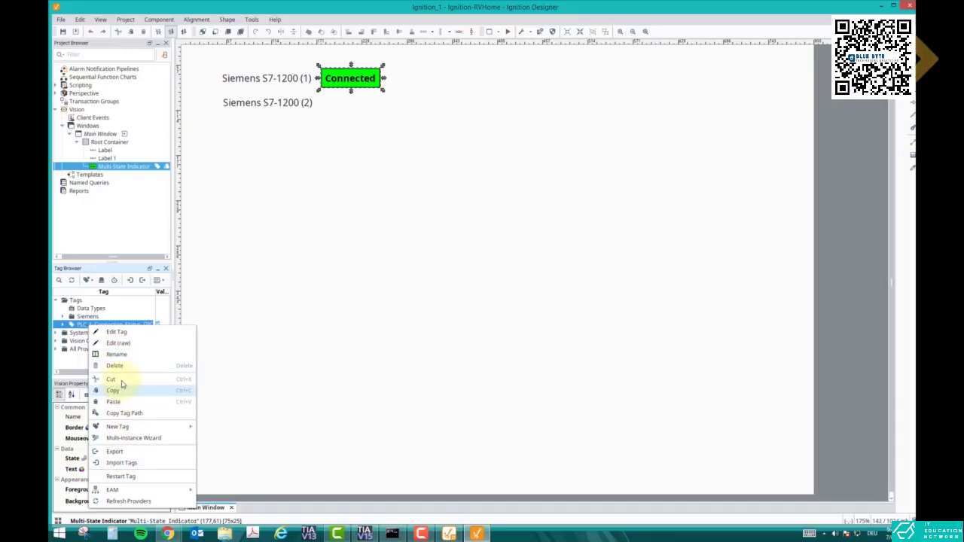
pyautogui.click(118, 396)
pyautogui.click(75, 300)
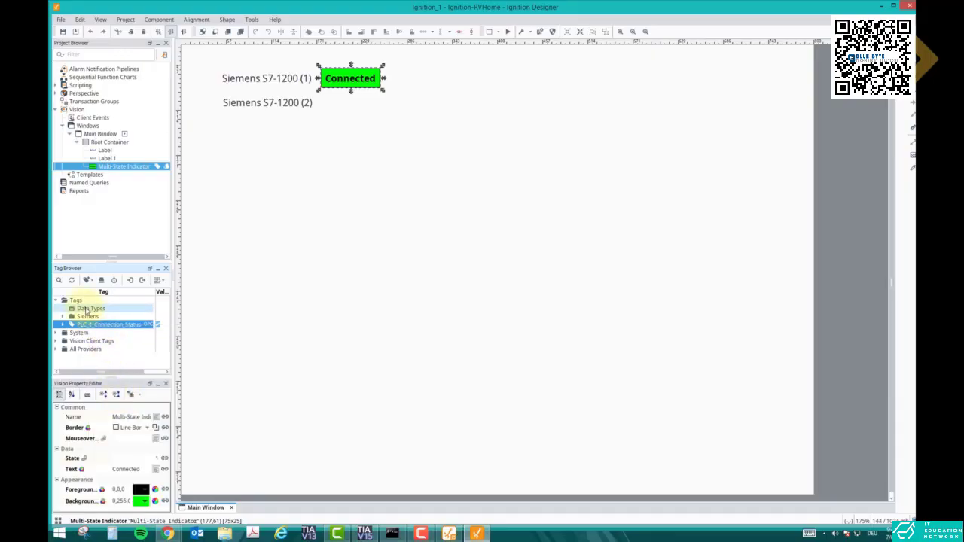
pyautogui.rightClick(62, 300)
pyautogui.click(107, 379)
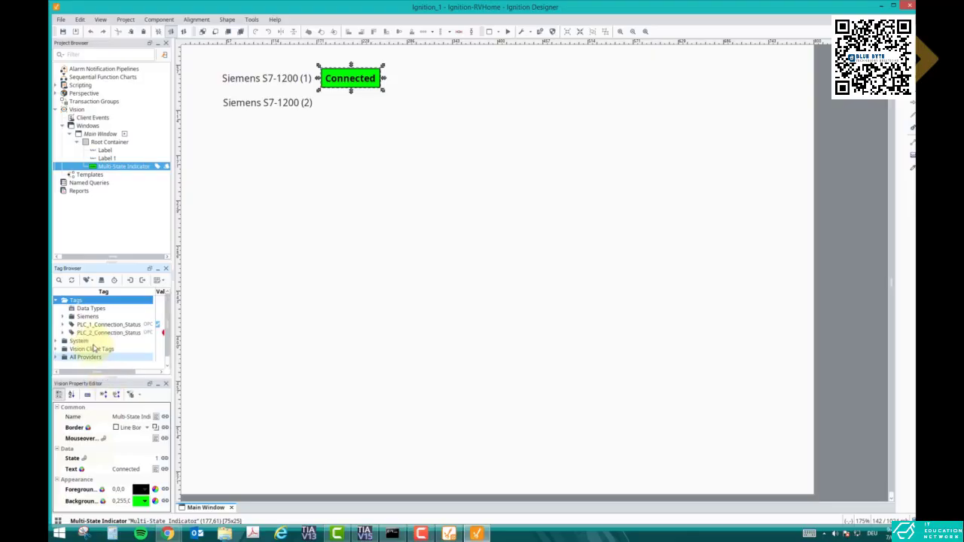
# Change the device in the PLC_2_Connection_Status tag's OPC item path to [Siemens2], and save the tag.
pyautogui.doubleClick(106, 332)
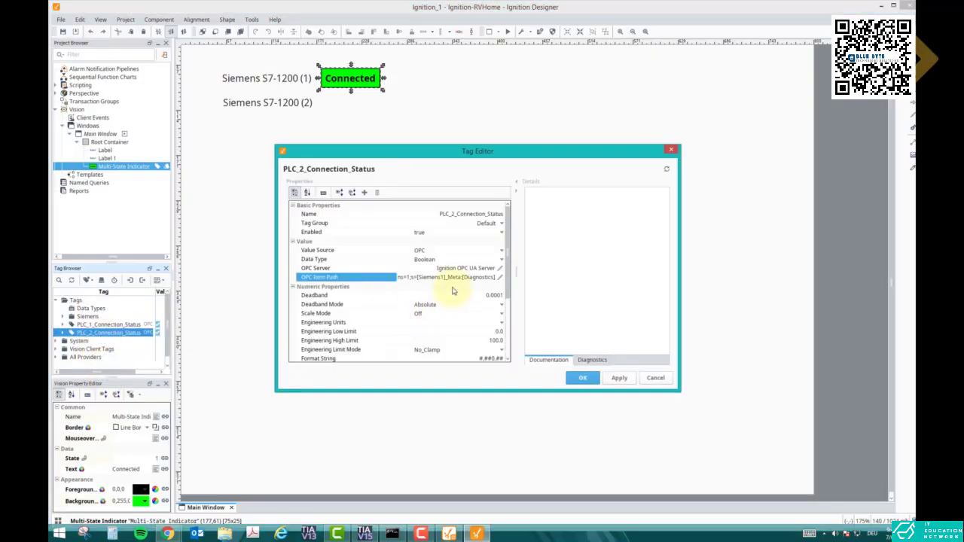
pyautogui.click(436, 278)
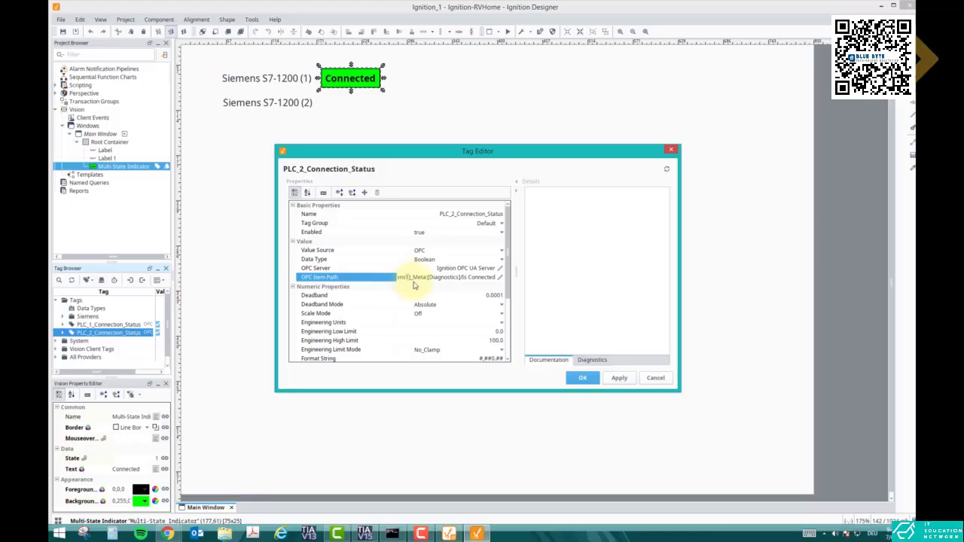
pyautogui.press('BackSpace')
pyautogui.press('BackSpace')
pyautogui.press('BackSpace')
pyautogui.press('BackSpace')
pyautogui.press('BackSpace')
pyautogui.press('BackSpace')
pyautogui.press('BackSpace')
pyautogui.press('BackSpace')
pyautogui.press('BackSpace')
pyautogui.press('BackSpace')
pyautogui.press('BackSpace')
pyautogui.press('BackSpace')
pyautogui.press('BackSpace')
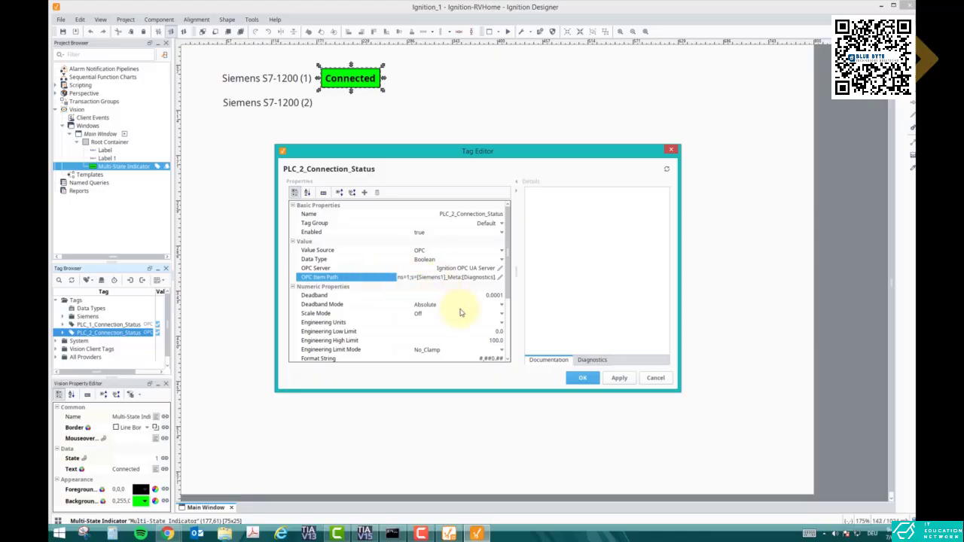
pyautogui.press('Left')
pyautogui.press('Left')
pyautogui.press('Left')
pyautogui.press('Left')
pyautogui.press('Left')
pyautogui.press('Left')
pyautogui.press('Left')
pyautogui.press('Left')
pyautogui.press('Left')
pyautogui.press('Left')
pyautogui.press('Left')
pyautogui.press('Left')
pyautogui.press('Left')
pyautogui.press('Left')
pyautogui.press('Left')
pyautogui.press('Left')
pyautogui.press('Left')
pyautogui.press('Left')
pyautogui.press('Left')
pyautogui.press('Left')
pyautogui.press('BackSpace')
pyautogui.write('2')
pyautogui.click(581, 378)
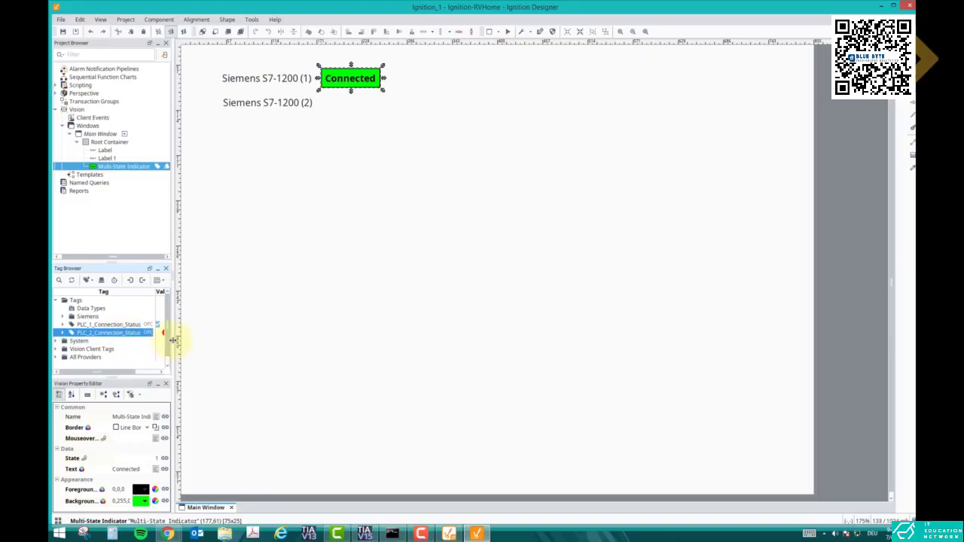
# Add a Multi-State Indicator for PLC_2_Connection_Status to the main window, at about (206, 110).
pyautogui.moveTo(173, 340); pyautogui.dragTo(202, 343)
pyautogui.moveTo(132, 332); pyautogui.dragTo(427, 119)
pyautogui.click(422, 130)
# Set the second indicator's text for state value 0 to Disconnected in its style settings.
pyautogui.hotkey('ctrl', 'u')
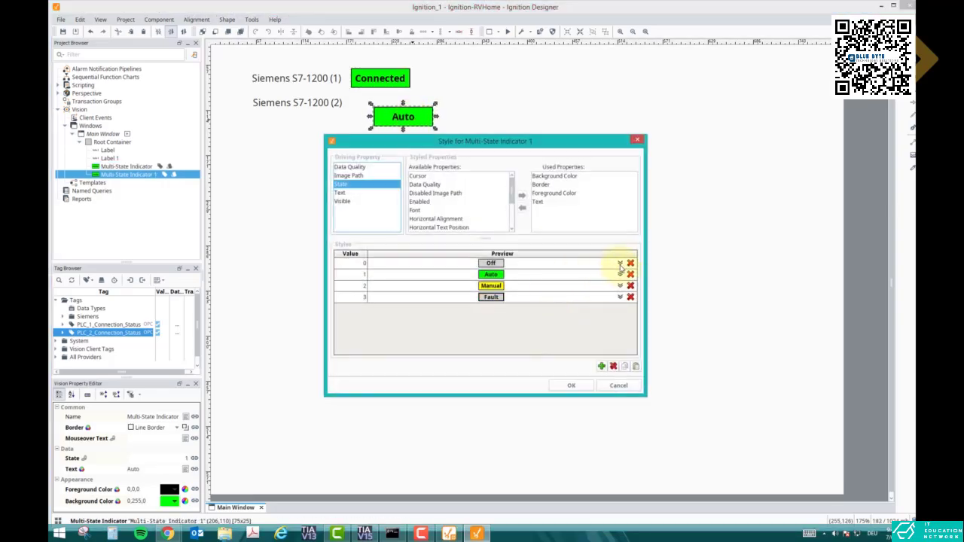
pyautogui.click(620, 264)
pyautogui.click(580, 295)
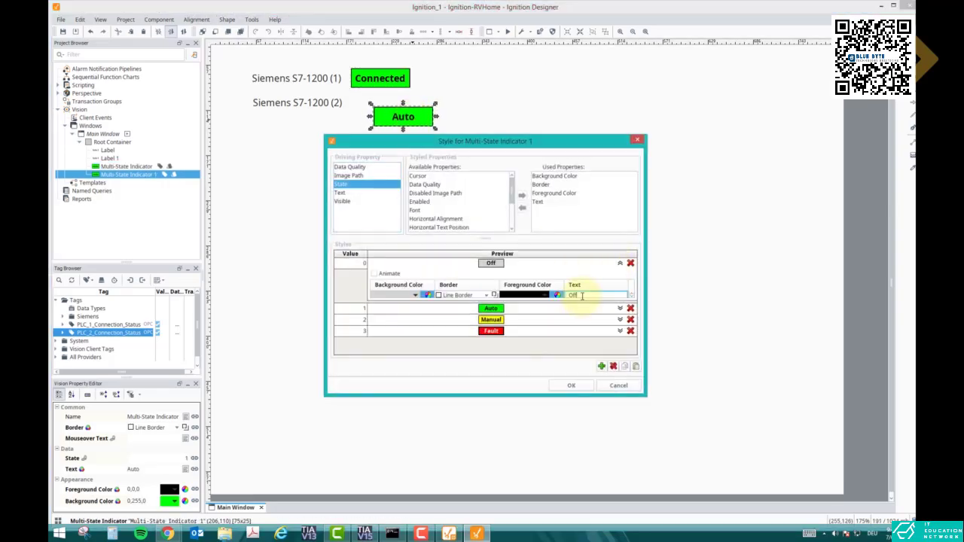
pyautogui.press('BackSpace')
pyautogui.write('Disconnected')
pyautogui.press('Return')
# Set the second indicator's text for state value 1 to Connected, and apply the style changes.
pyautogui.click(620, 308)
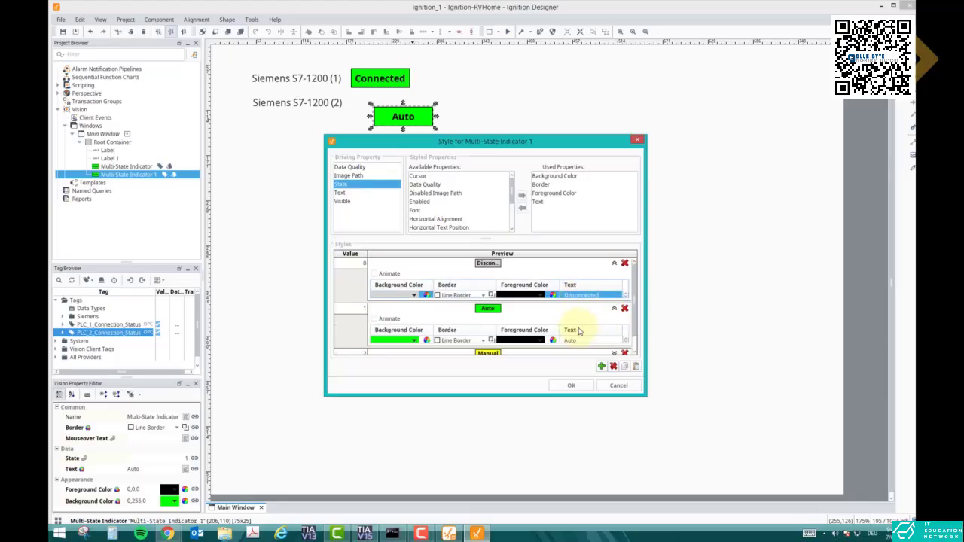
pyautogui.click(583, 339)
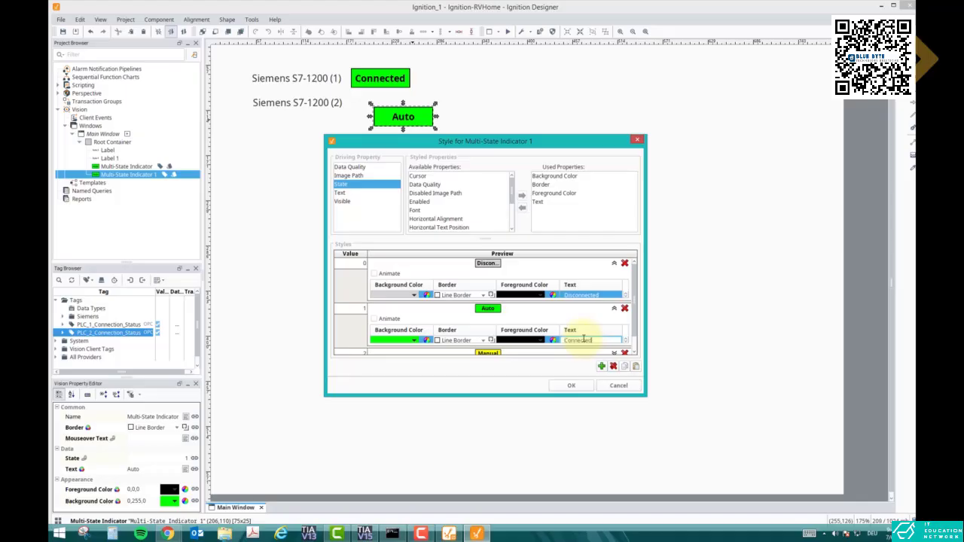
pyautogui.click(570, 385)
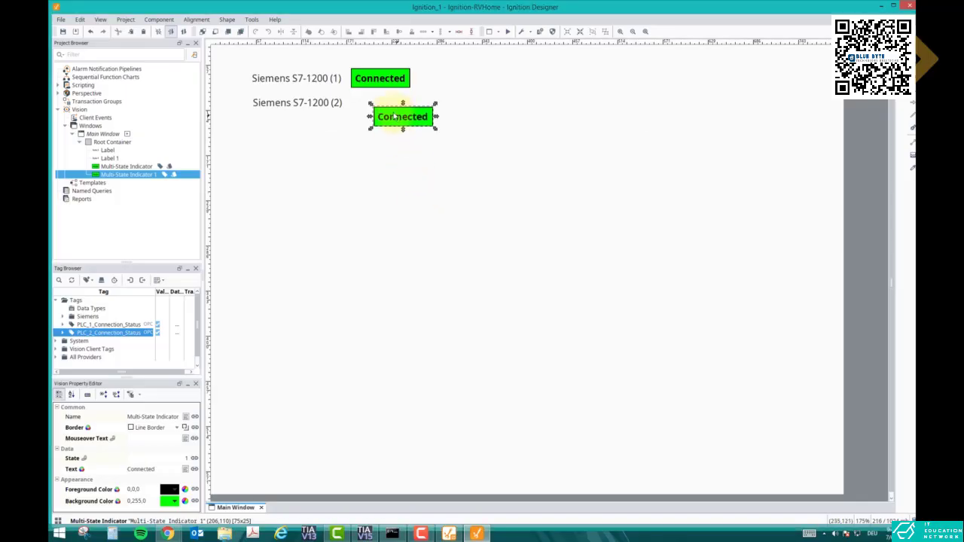
# Align the second indicator beneath the first, beside the Siemens S7-1200 (2) label, and widen both indicators to about 134% so Disconnected fits.
pyautogui.moveTo(399, 119); pyautogui.dragTo(376, 104)
pyautogui.click(325, 134)
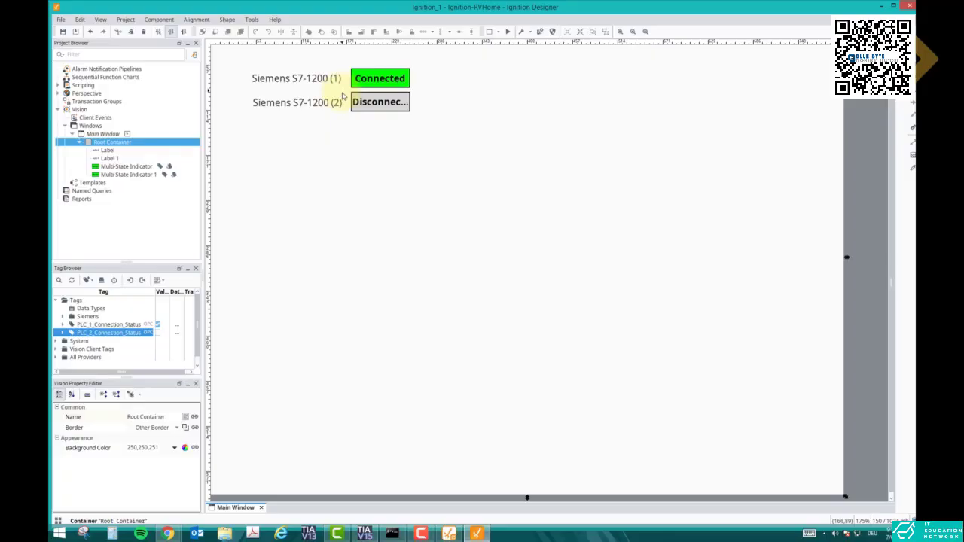
pyautogui.click(387, 99)
pyautogui.moveTo(413, 101); pyautogui.dragTo(434, 83)
pyautogui.click(407, 78)
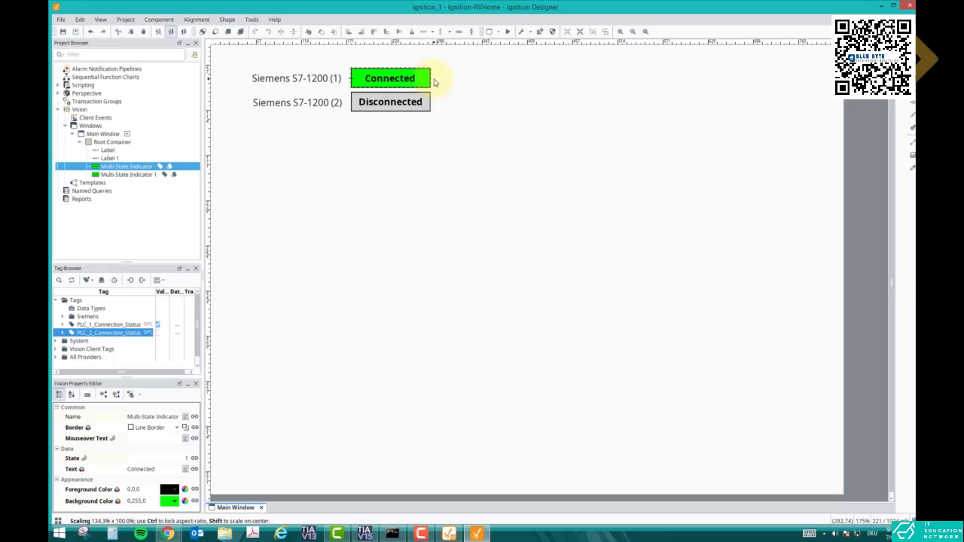
pyautogui.click(456, 230)
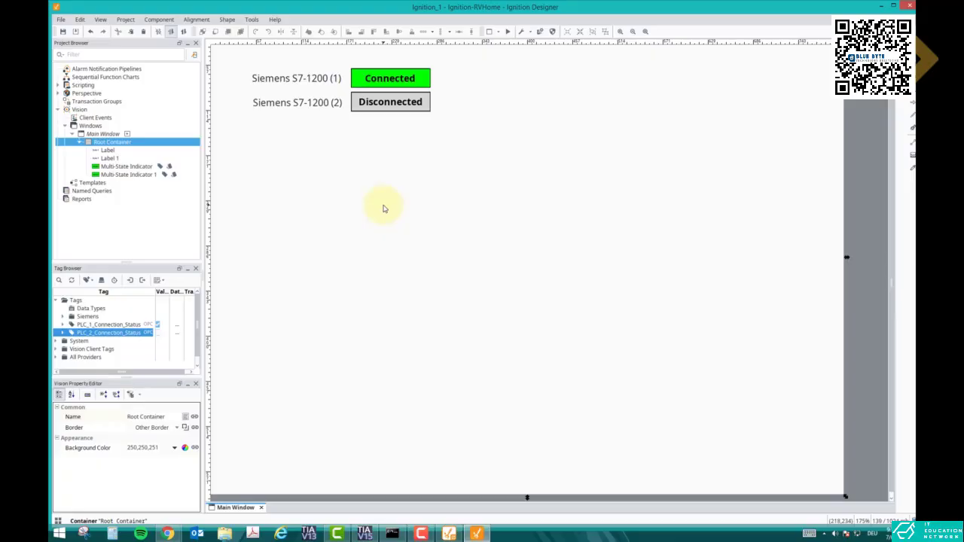
# Copy the PLC_2_Connection_Status tag and paste it into the Tags folder.
pyautogui.moveTo(199, 322); pyautogui.dragTo(240, 324)
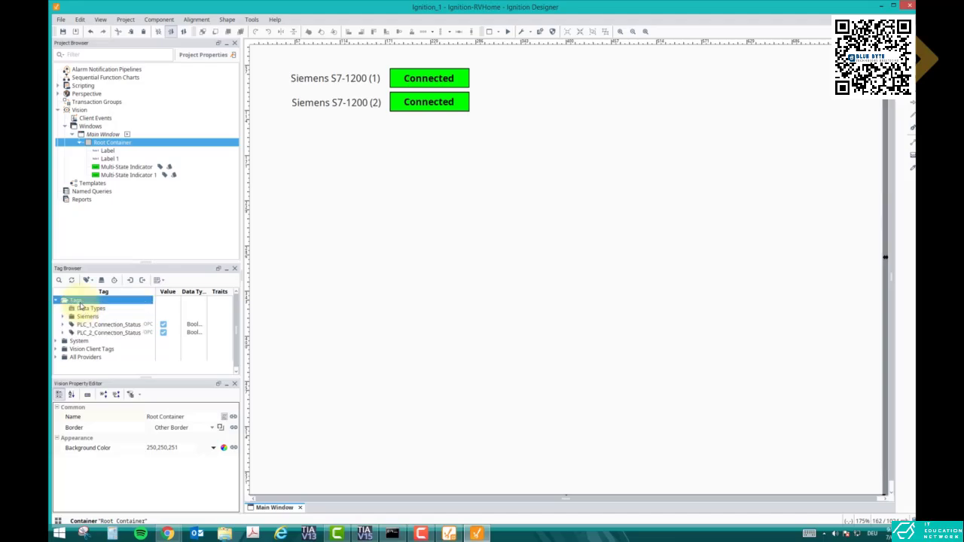
pyautogui.rightClick(78, 301)
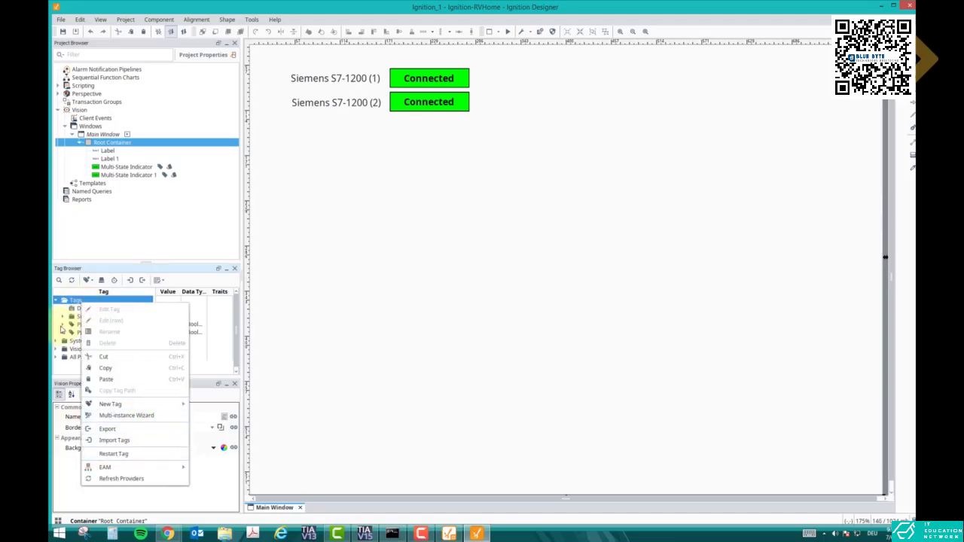
pyautogui.click(75, 310)
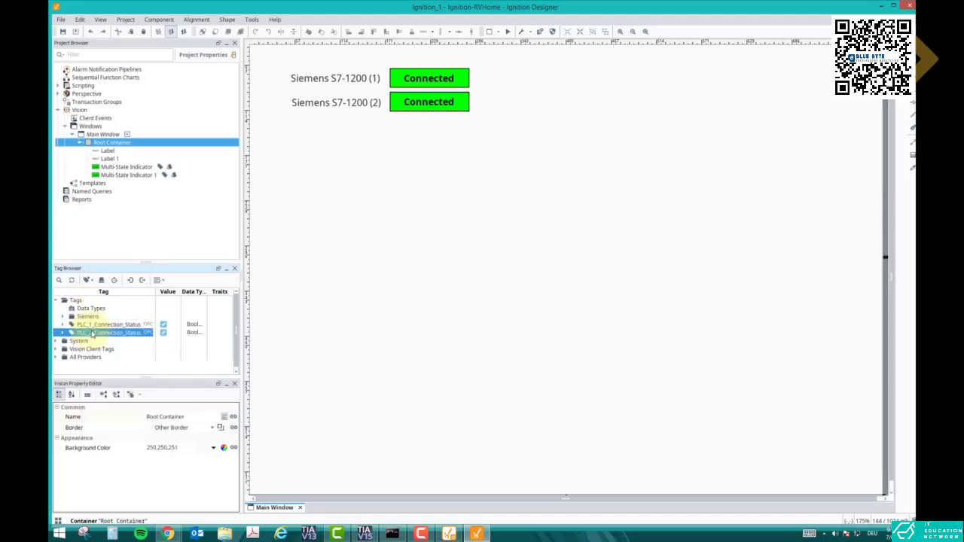
pyautogui.rightClick(91, 332)
pyautogui.click(117, 395)
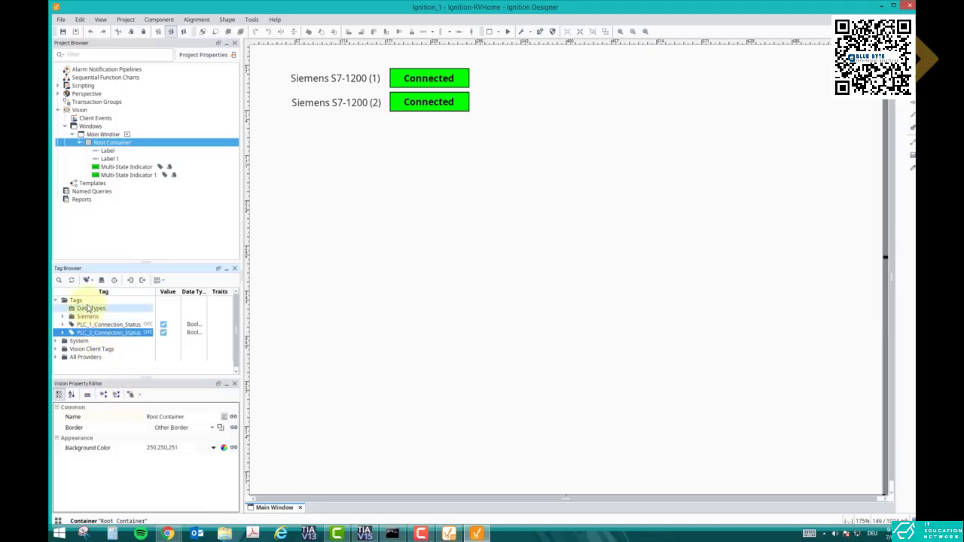
pyautogui.rightClick(83, 303)
pyautogui.click(108, 378)
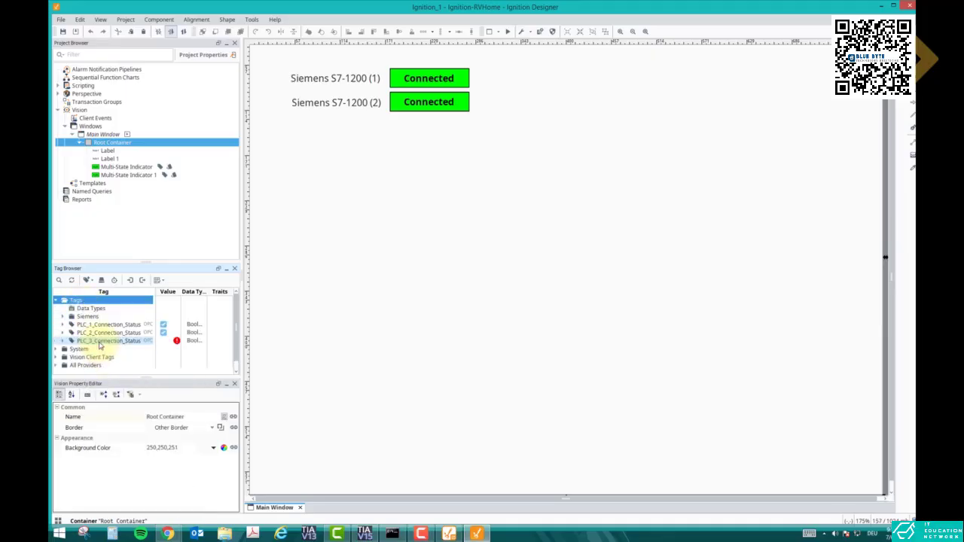
# Point the copied PLC_3_Connection_Status tag's OPC item path to Hostname in the Diagnostics folder of device Siemens2.
pyautogui.doubleClick(106, 341)
pyautogui.click(501, 287)
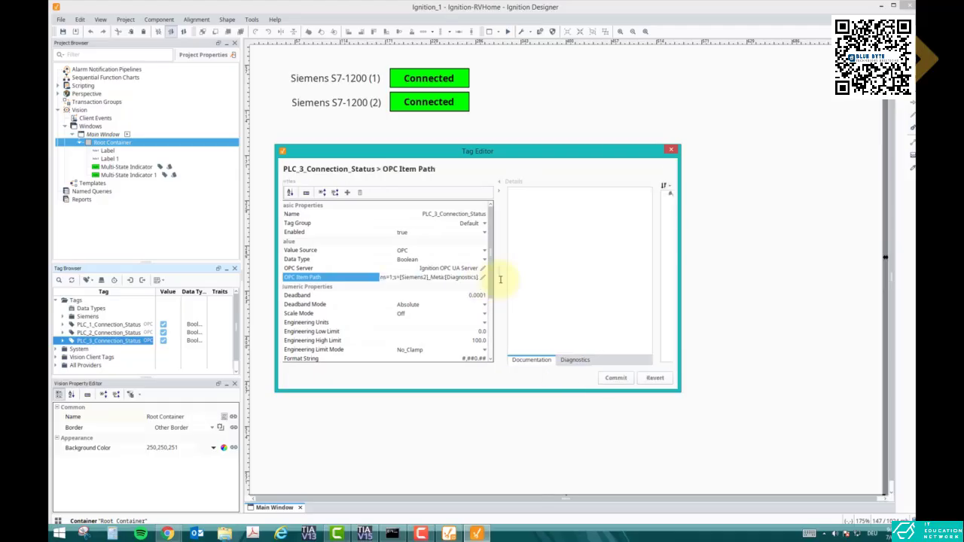
pyautogui.click(290, 194)
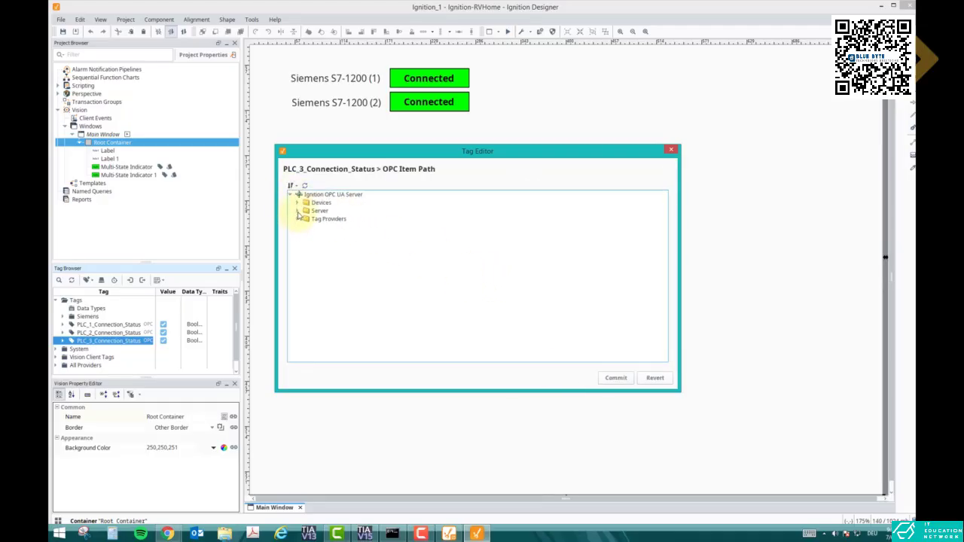
pyautogui.click(298, 203)
pyautogui.click(305, 218)
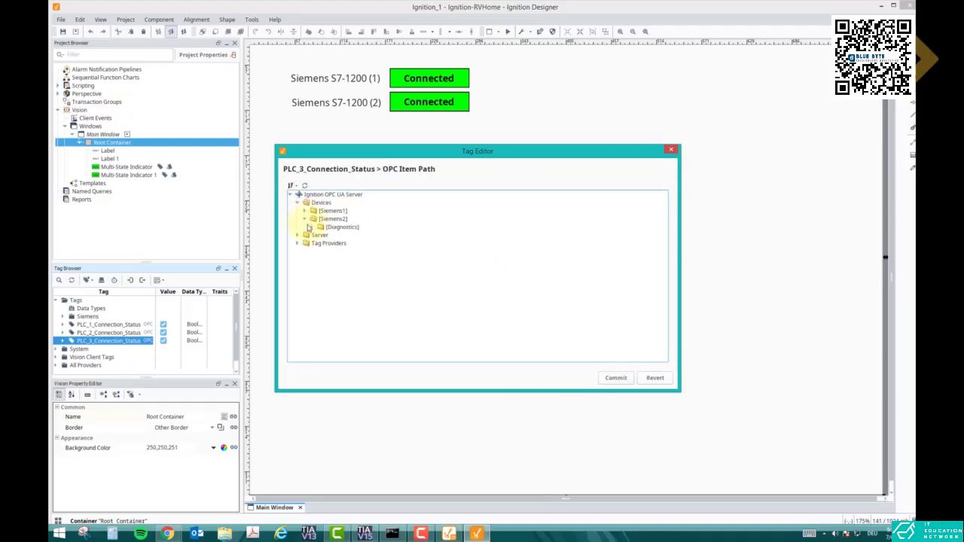
pyautogui.click(313, 227)
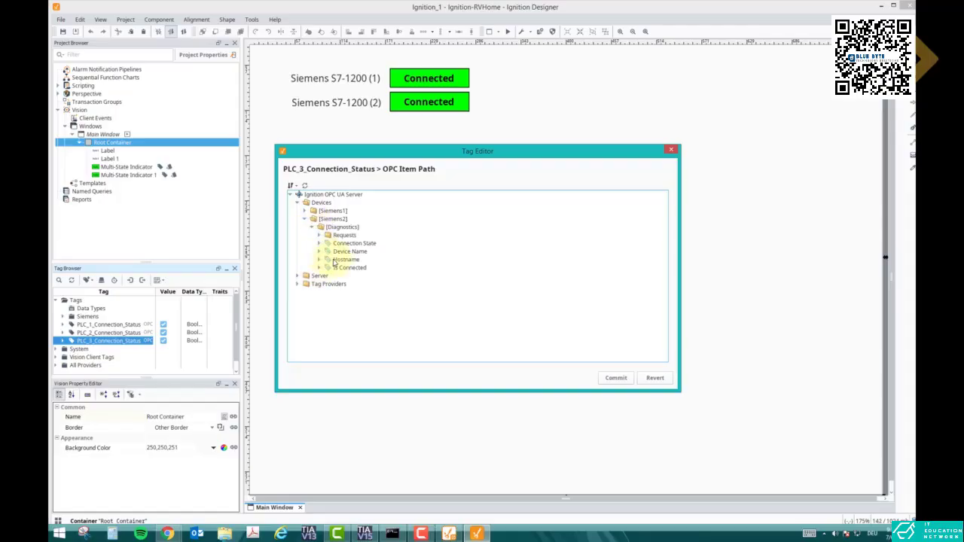
pyautogui.click(335, 259)
pyautogui.click(613, 378)
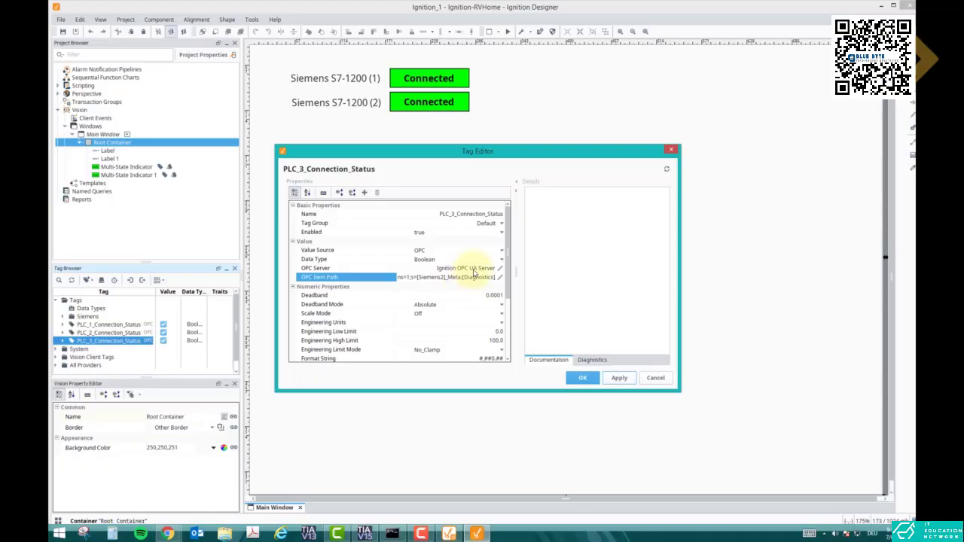
# Set the PLC_3_Connection_Status tag's data type to String and save the tag.
pyautogui.click(497, 260)
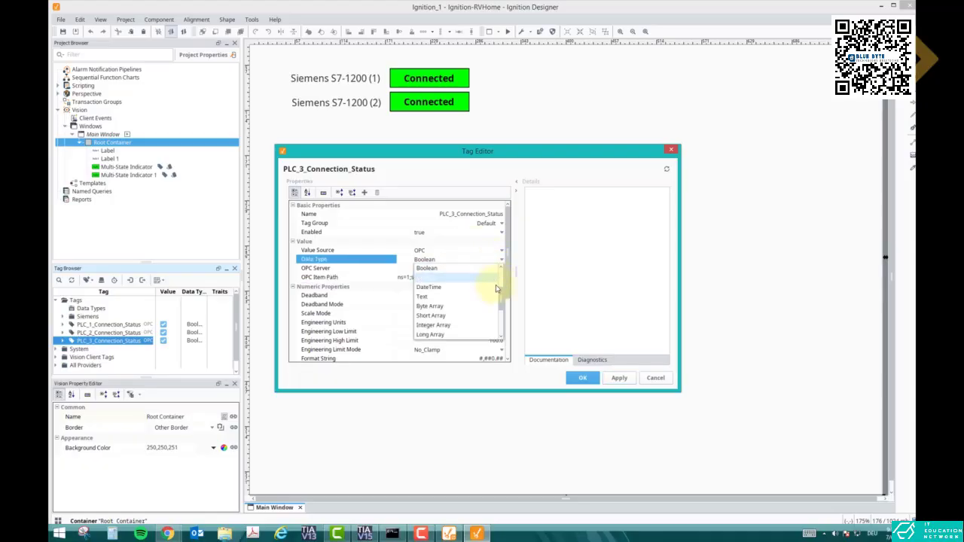
pyautogui.click(491, 278)
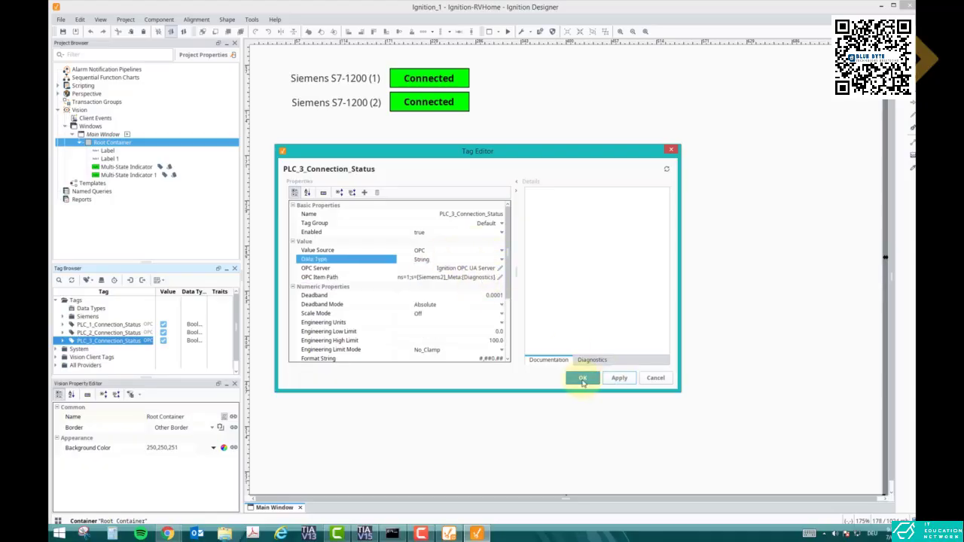
pyautogui.click(582, 378)
# Place the PLC_3_Connection_Status tag on the window as a label beside the Siemens S7-1200 (2) indicator.
pyautogui.moveTo(119, 345); pyautogui.dragTo(523, 103)
pyautogui.moveTo(533, 112)
pyautogui.click(572, 114)
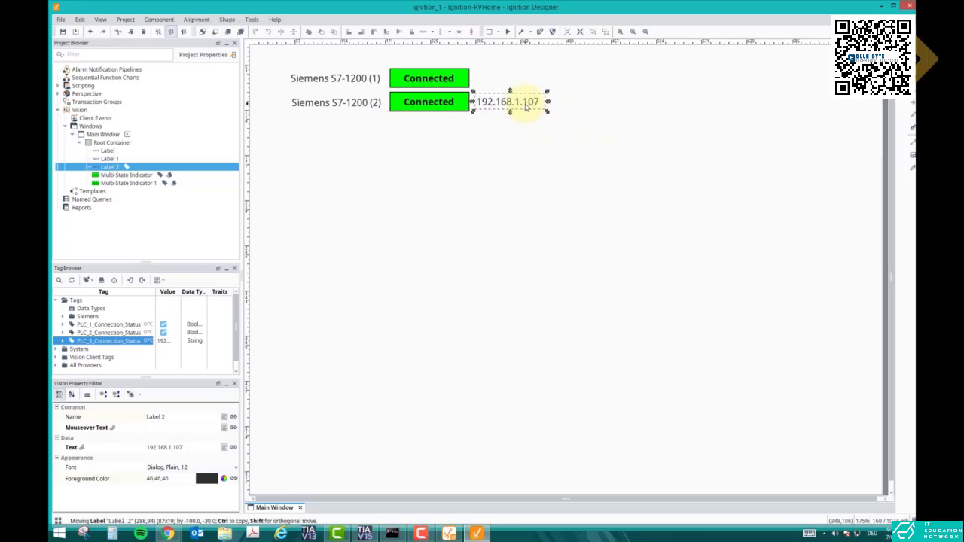
pyautogui.click(519, 133)
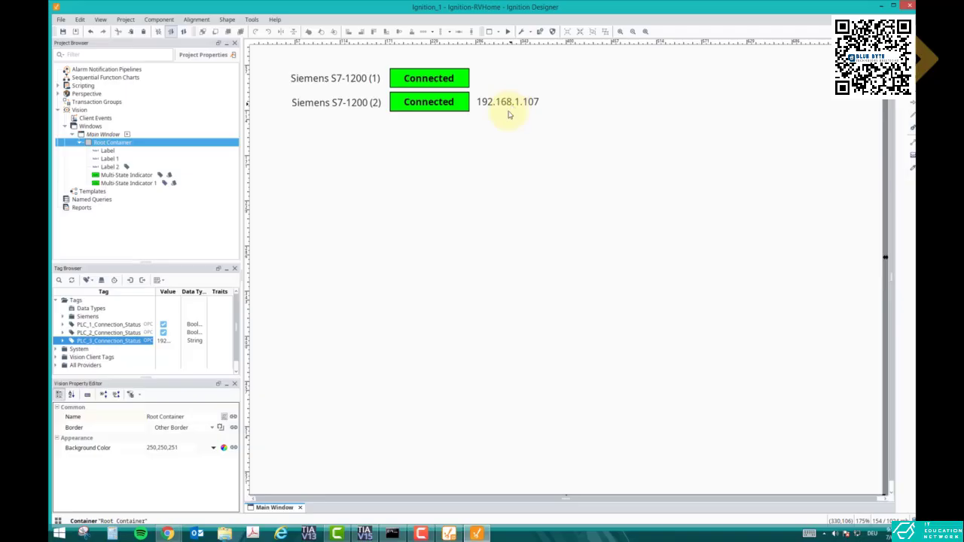
# Rename the PLC_3_Connection_Status tag as PLC_2_IP and save it.
pyautogui.doubleClick(88, 341)
pyautogui.click(454, 215)
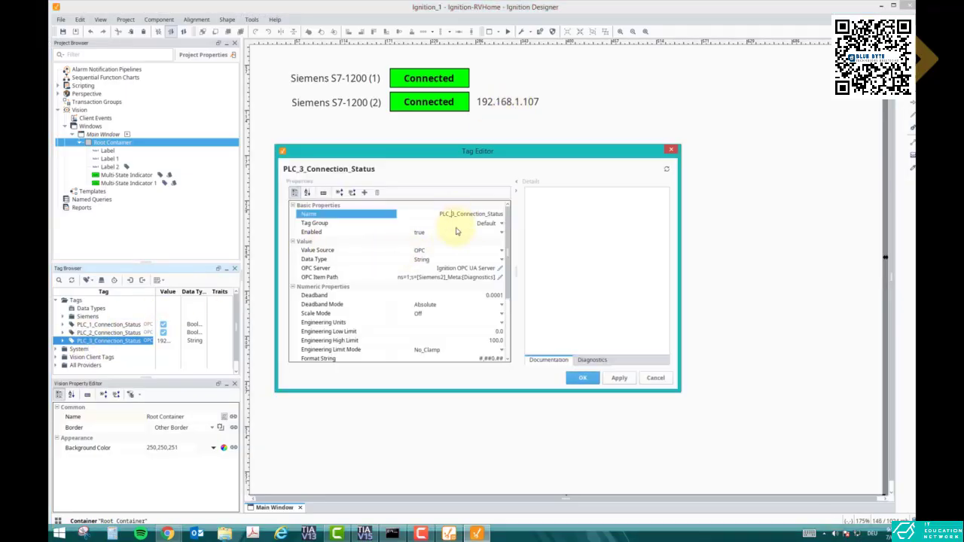
pyautogui.press('Delete')
pyautogui.press('Delete')
pyautogui.press('Delete')
pyautogui.press('Delete')
pyautogui.press('Delete')
pyautogui.press('Delete')
pyautogui.press('Delete')
pyautogui.press('Delete')
pyautogui.press('Delete')
pyautogui.press('Delete')
pyautogui.press('Delete')
pyautogui.press('Delete')
pyautogui.press('Delete')
pyautogui.press('Delete')
pyautogui.press('Delete')
pyautogui.press('Delete')
pyautogui.press('Delete')
pyautogui.write('IP')
pyautogui.click(619, 378)
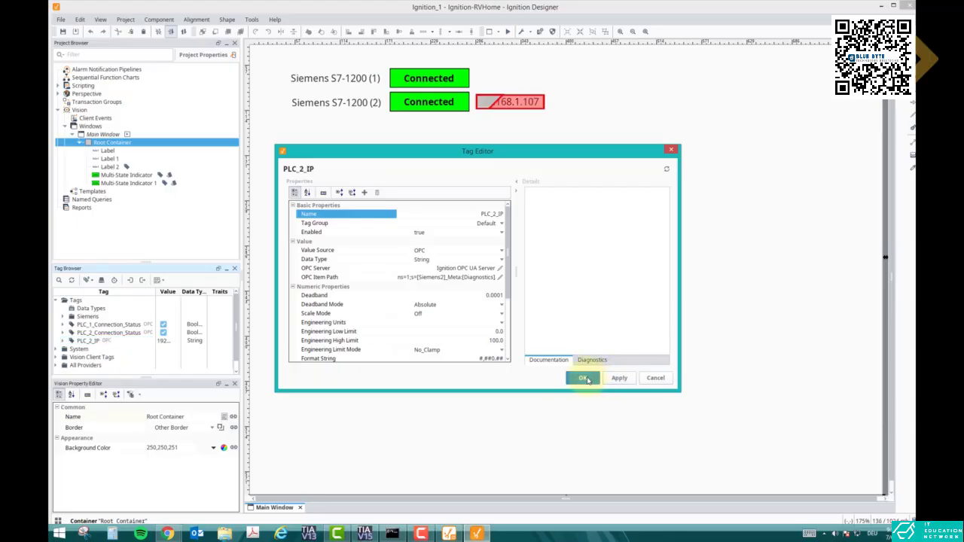
pyautogui.click(582, 377)
# Copy the PLC_2_IP tag and paste it into the Tags folder.
pyautogui.rightClick(77, 342)
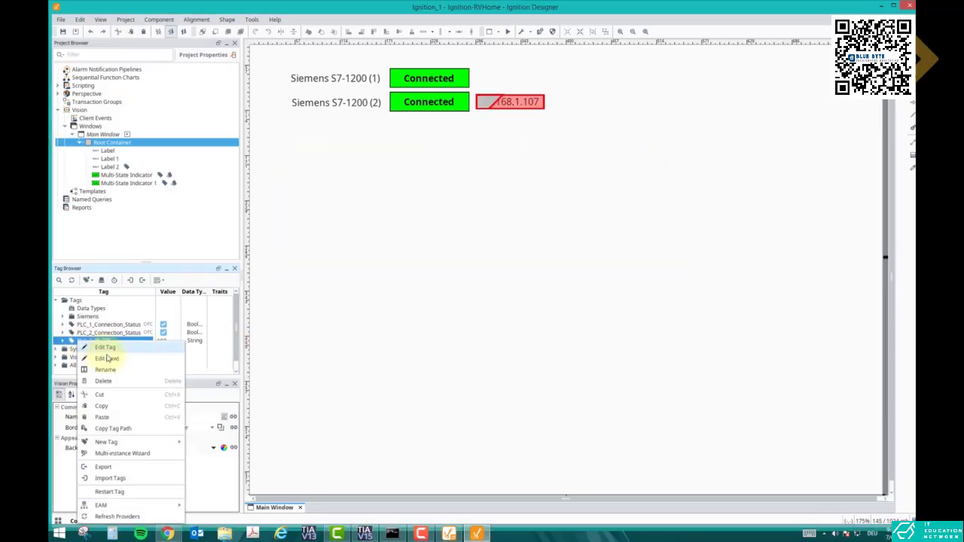
pyautogui.click(116, 406)
pyautogui.rightClick(77, 301)
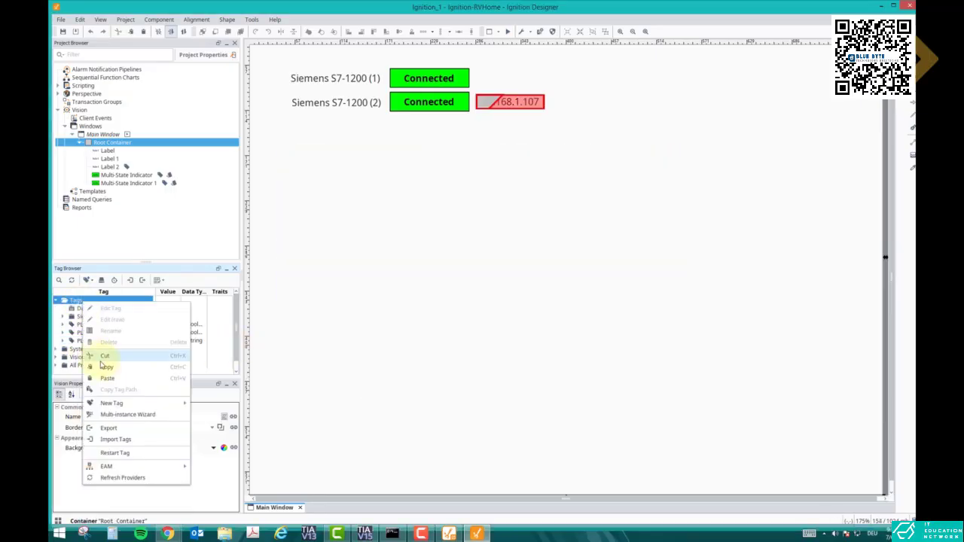
pyautogui.click(109, 380)
# Rename the pasted tag as PLC_1_IP, change the device in its OPC item path to Siemens1, and save it.
pyautogui.doubleClick(88, 348)
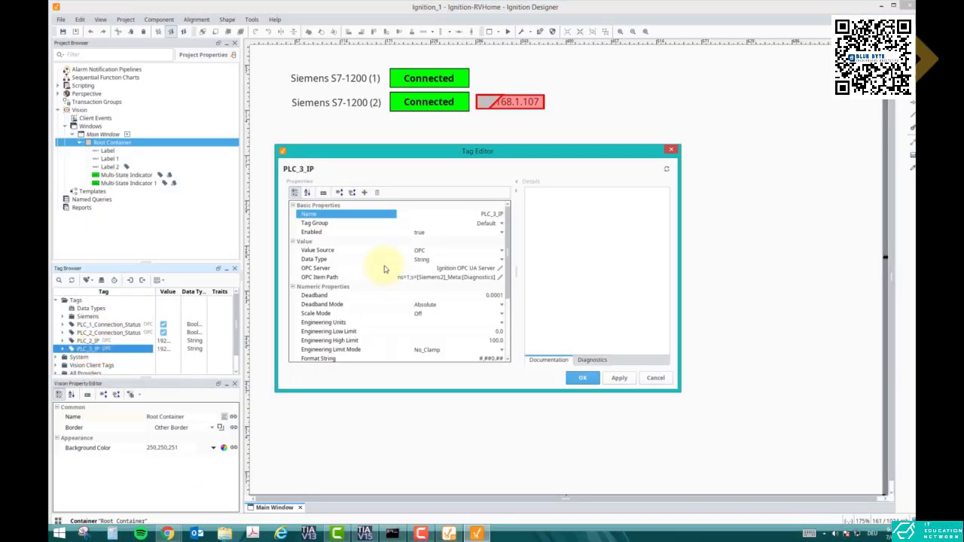
pyautogui.click(491, 215)
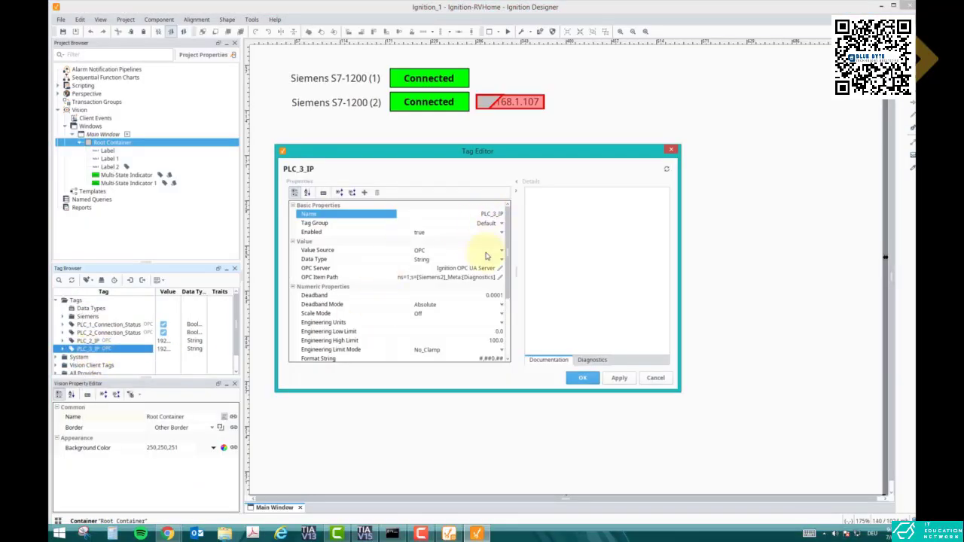
pyautogui.press('BackSpace')
pyautogui.write('1')
pyautogui.click(437, 278)
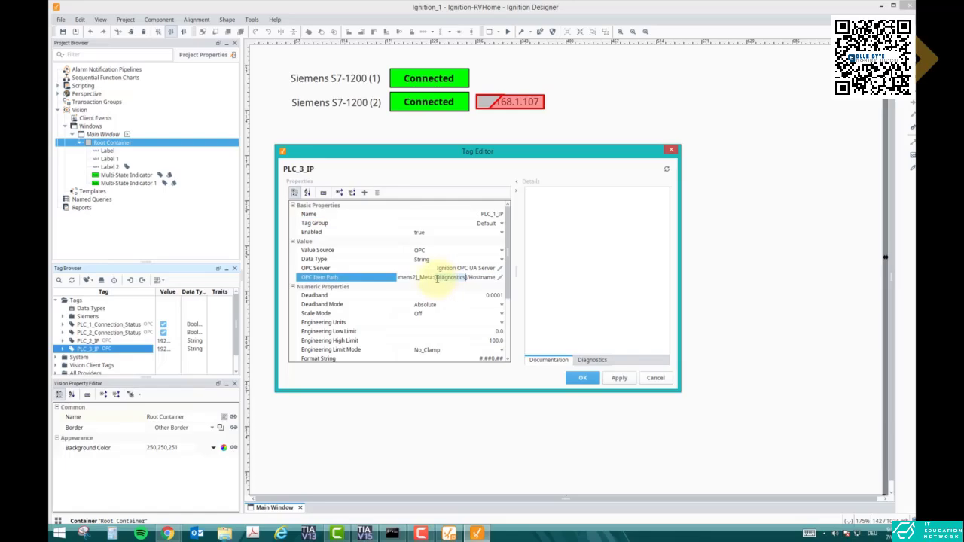
pyautogui.click(417, 277)
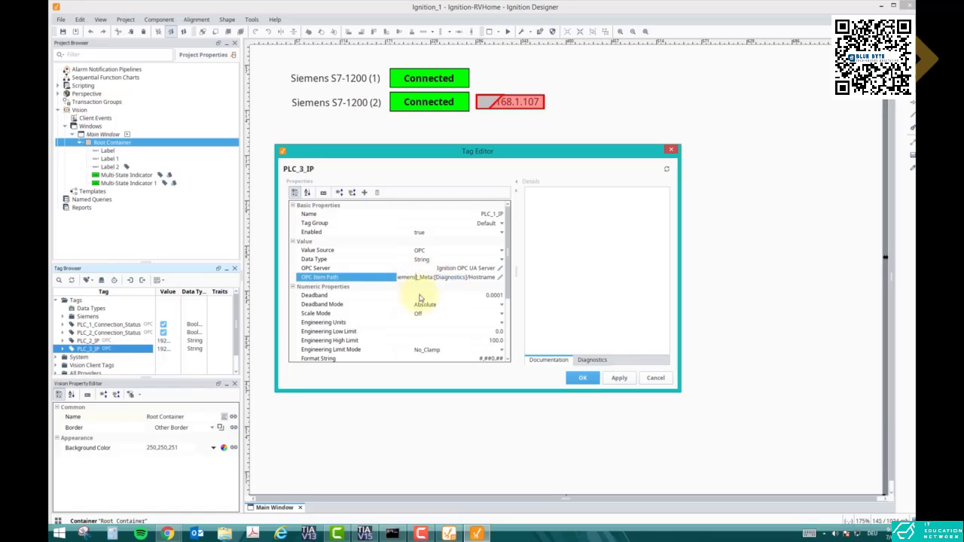
pyautogui.write('1')
pyautogui.click(622, 379)
pyautogui.click(584, 380)
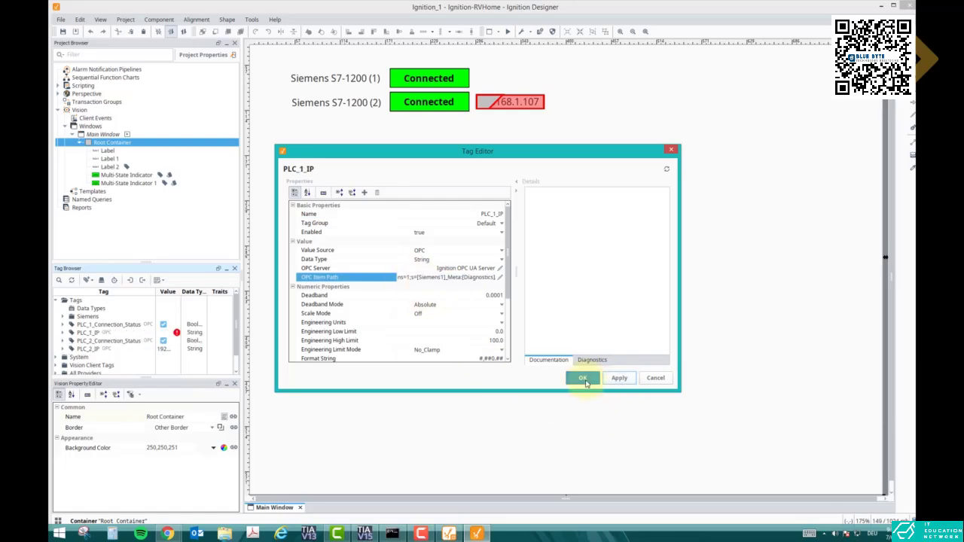
# Place the PLC_1_IP tag on the window as a label beside the Siemens S7-1200 (1) indicator.
pyautogui.click(89, 333)
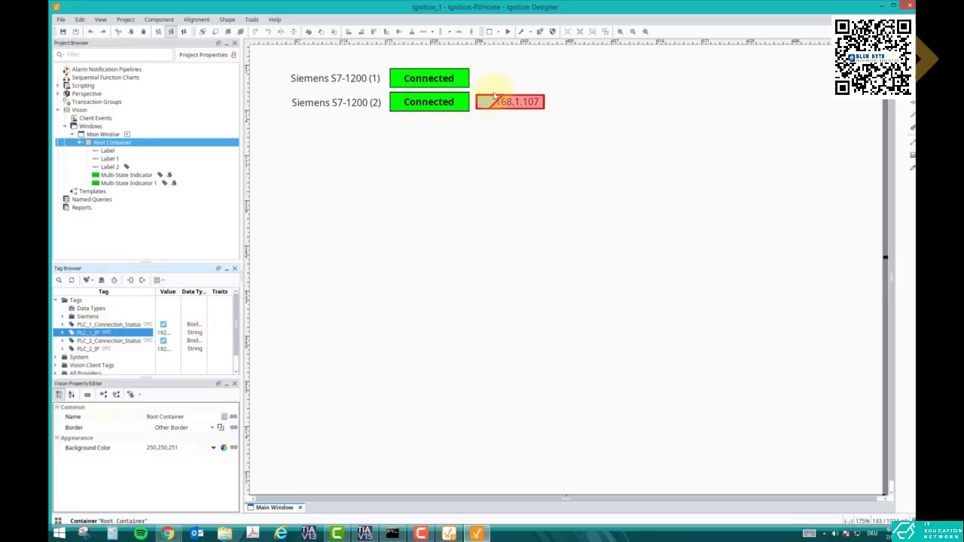
pyautogui.moveTo(109, 333); pyautogui.dragTo(550, 78)
pyautogui.click(546, 84)
# Place the PLC_2_IP tag as a new label in the empty area below the two indicator rows.
pyautogui.click(526, 103)
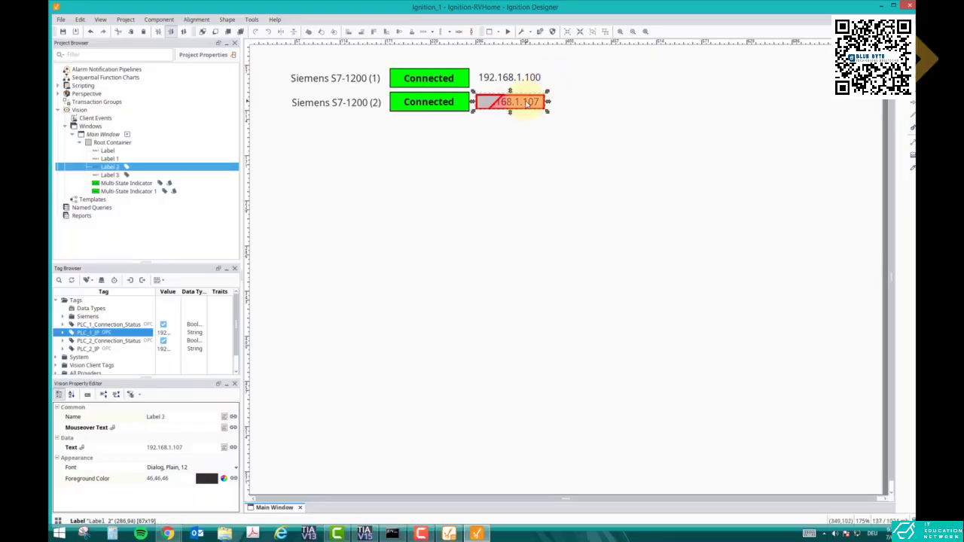
pyautogui.click(106, 349)
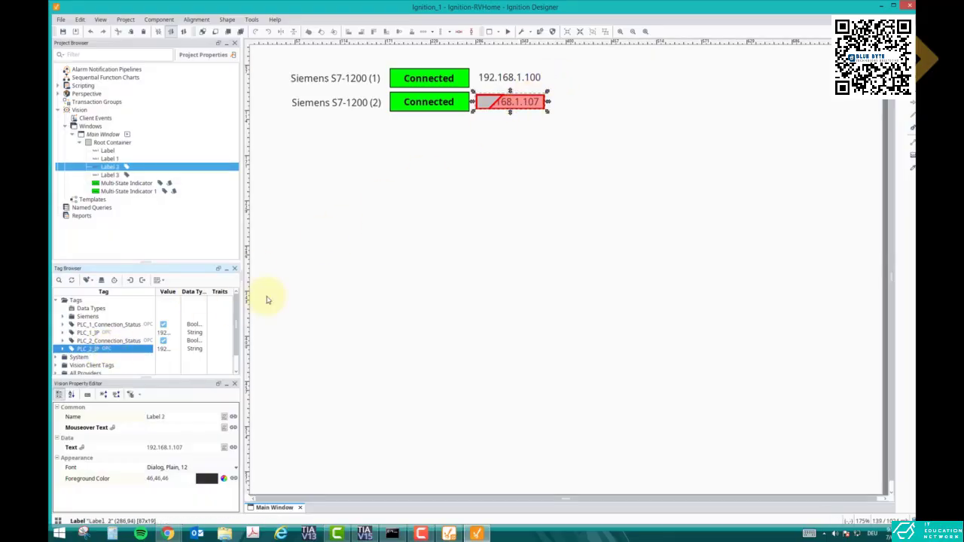
pyautogui.moveTo(266, 300); pyautogui.dragTo(517, 146)
pyautogui.click(565, 153)
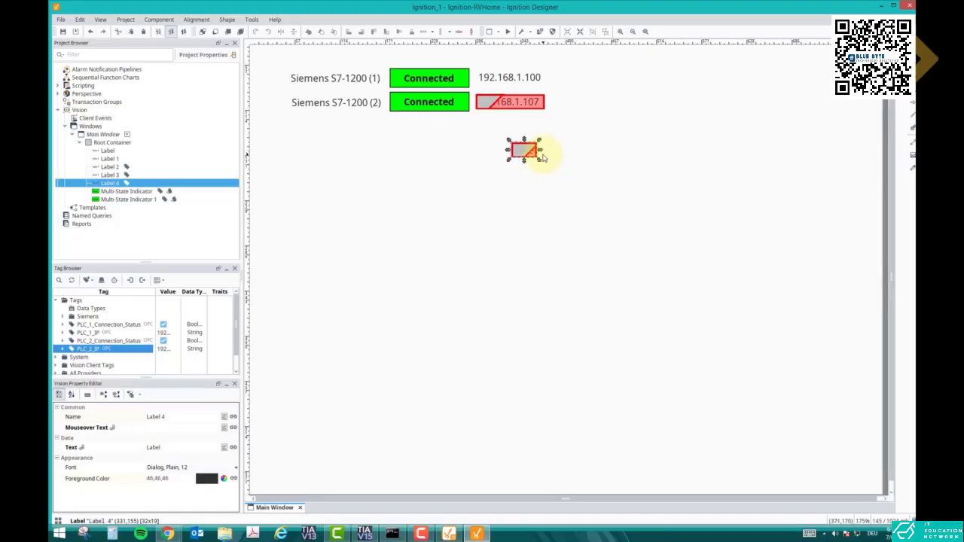
# Delete the broken label beside the Siemens S7-1200 (2) indicator and move the new PLC_2_IP label into its place.
pyautogui.click(529, 109)
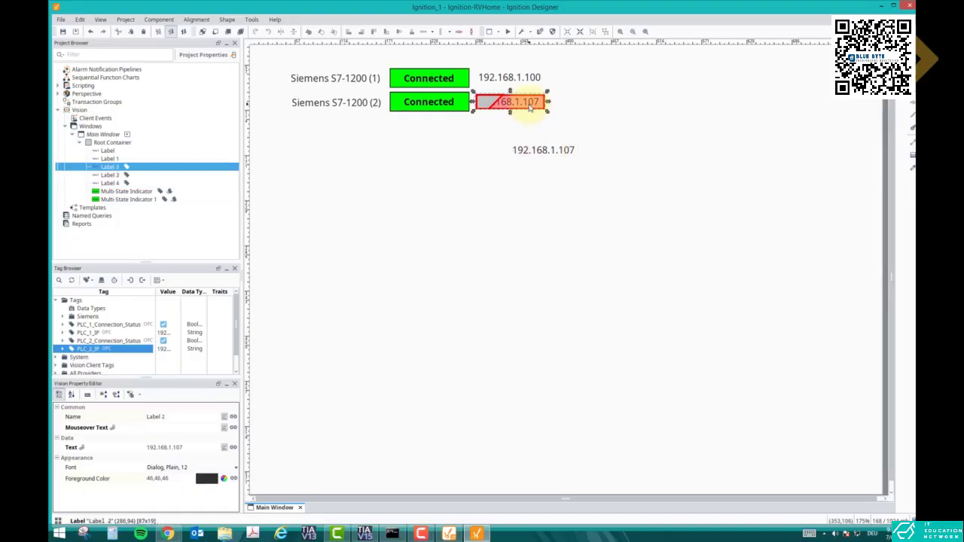
pyautogui.press('Delete')
pyautogui.click(466, 285)
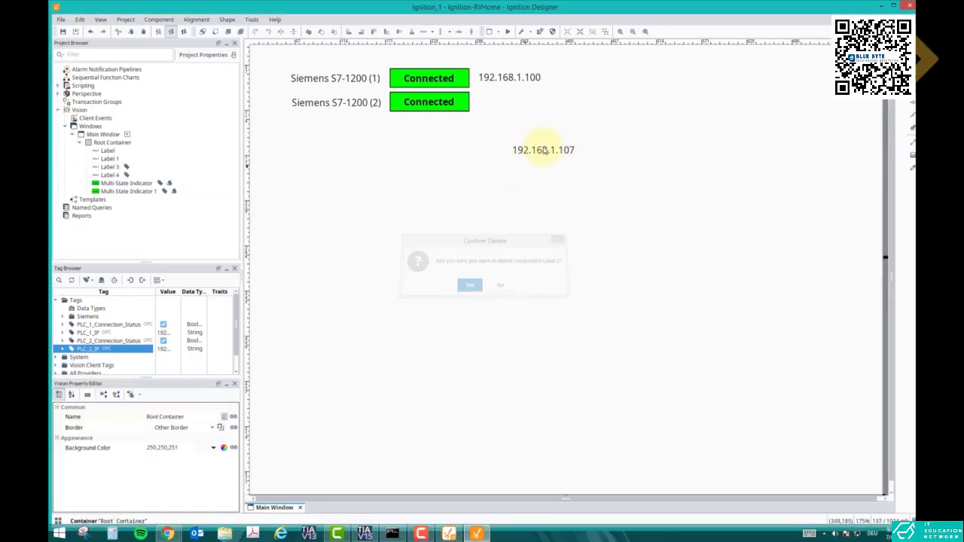
pyautogui.moveTo(543, 150); pyautogui.dragTo(511, 107)
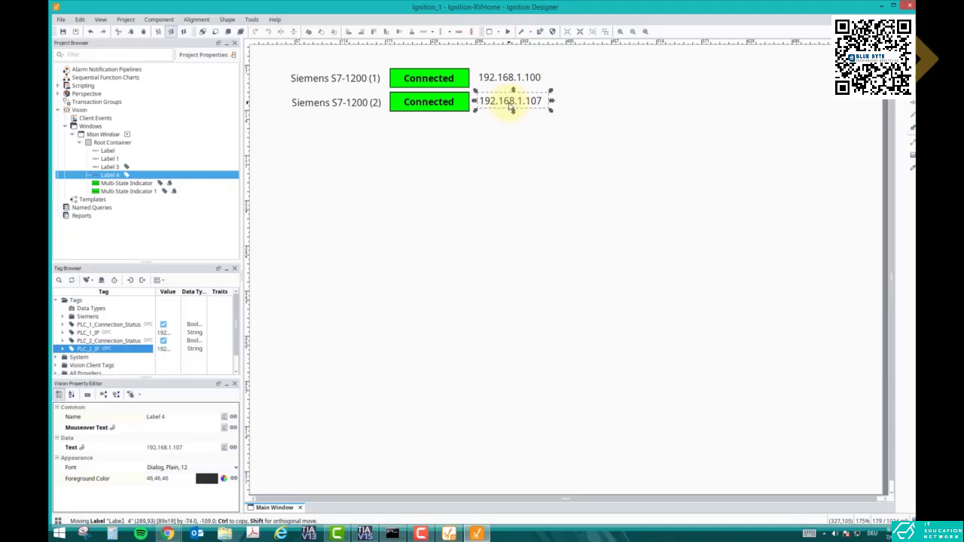
pyautogui.click(513, 115)
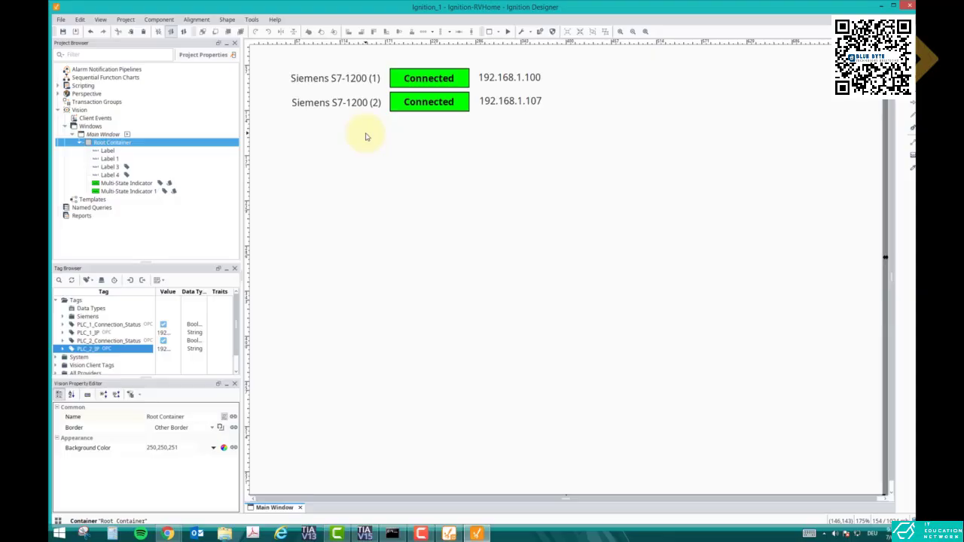
# Switch to TIA Portal to view the variables of PLC_1's Ignition [DB2] data block, and return to Ignition Designer.
pyautogui.click(365, 533)
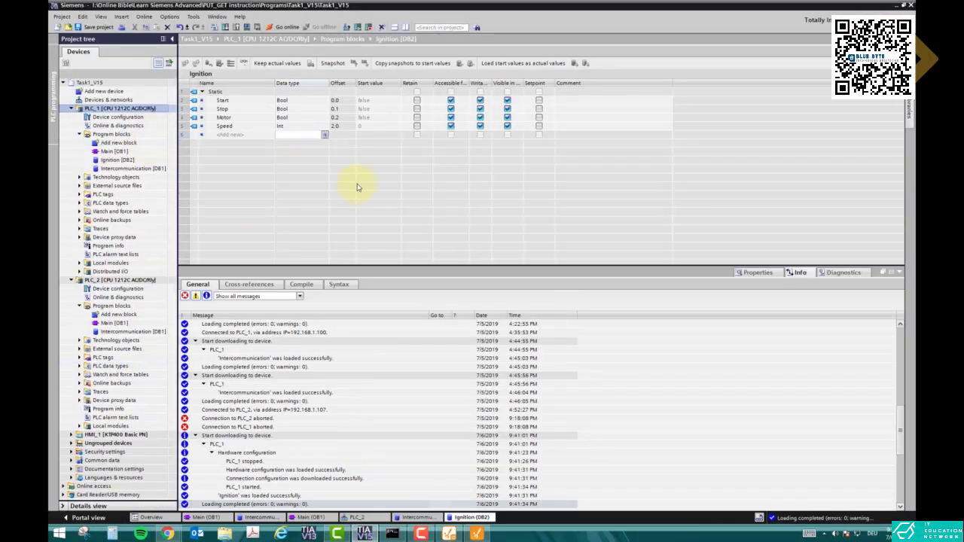
pyautogui.click(367, 533)
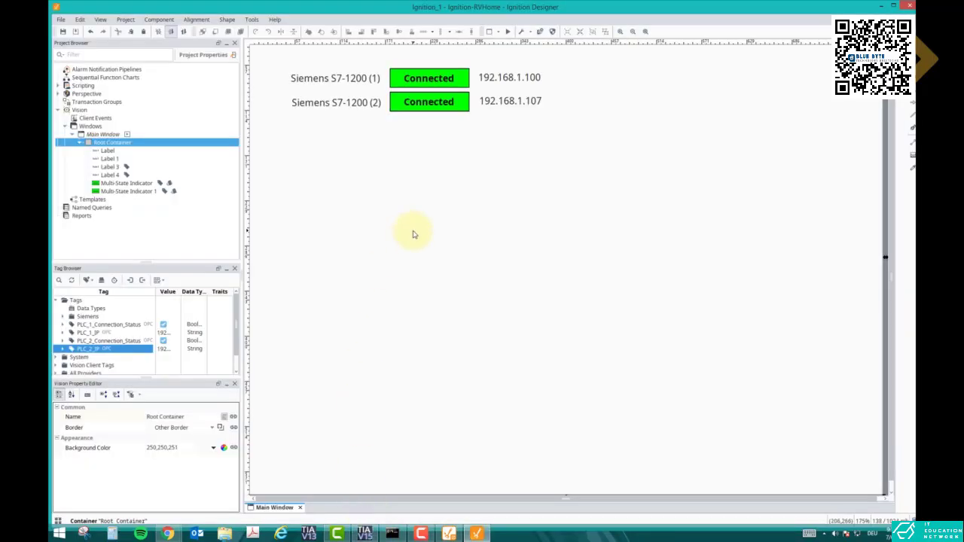